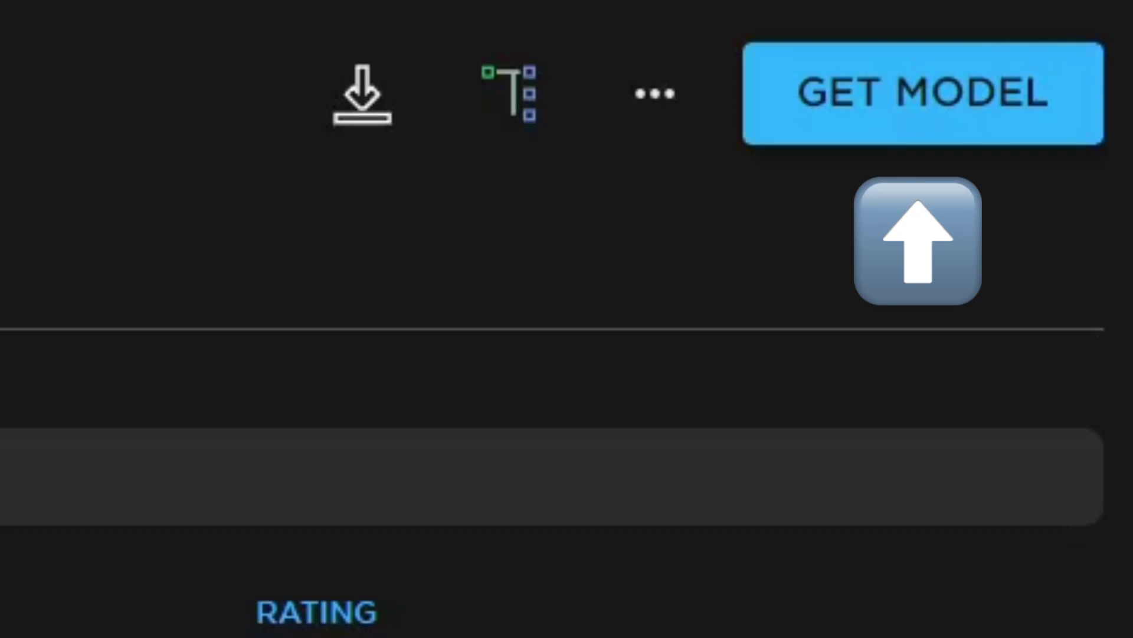
- Get the Donation Board model from its Creator Marketplace page into your inventory
{"action": "left_click", "coordinate": [870, 116]}
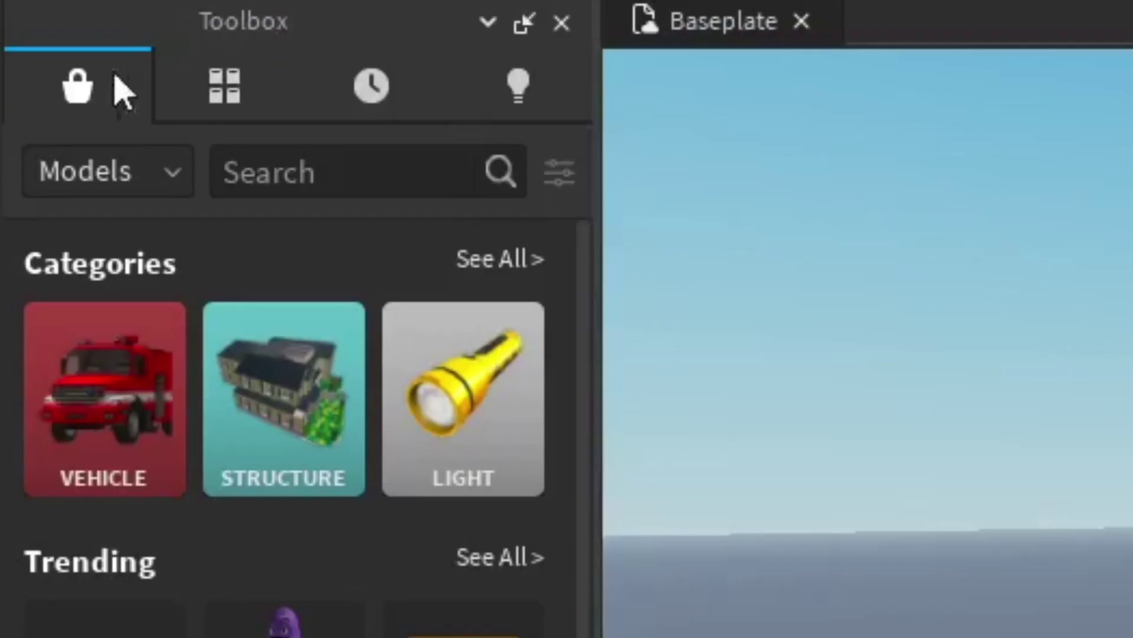
- Insert the Donation Board from My Models in the Toolbox Inventory
{"action": "left_click", "coordinate": [223, 100]}
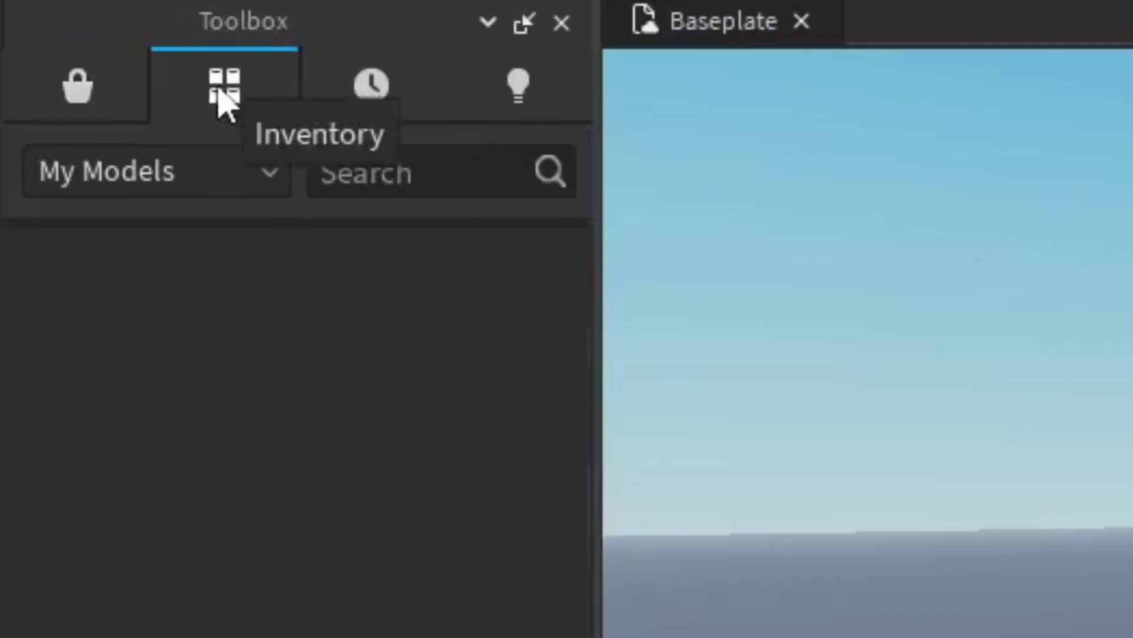
{"action": "mouse_move", "coordinate": [105, 332]}
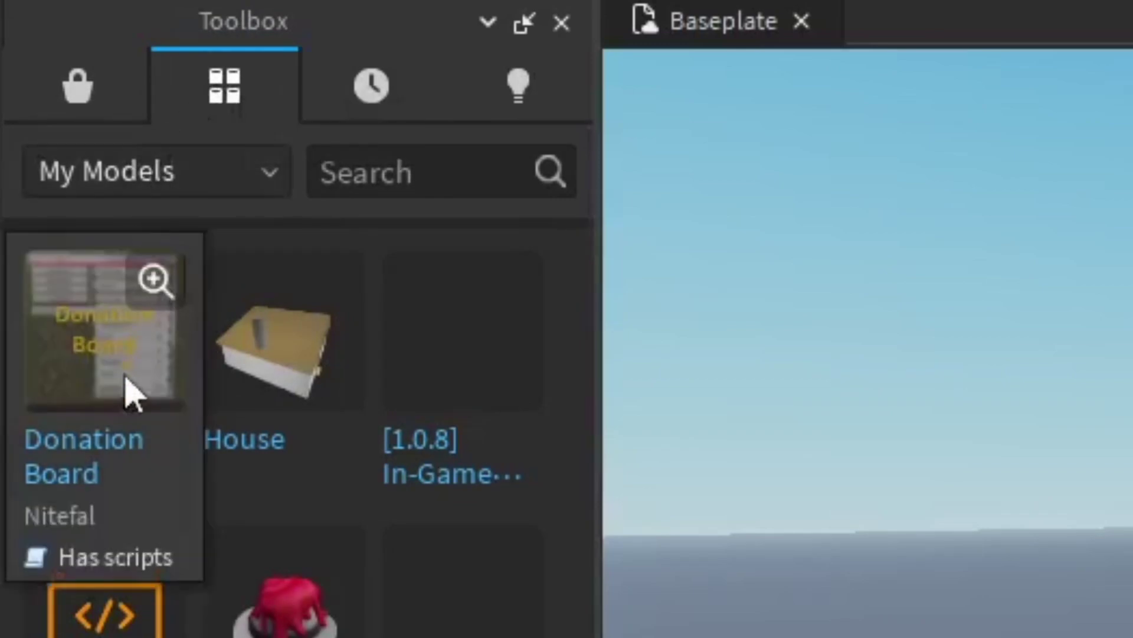
{"action": "left_click", "coordinate": [114, 381]}
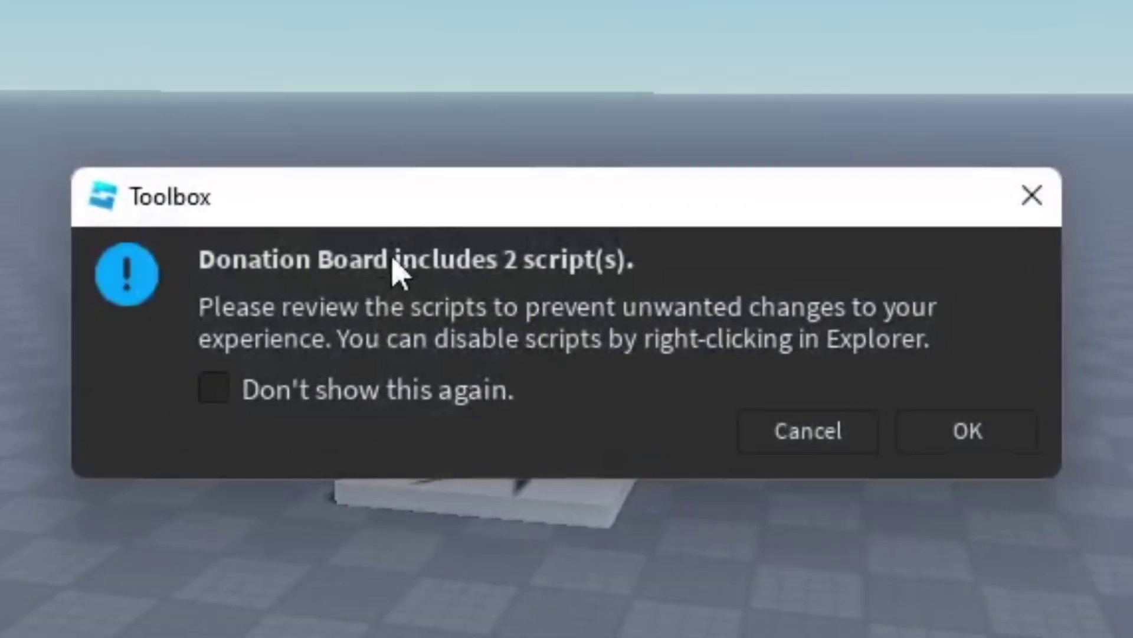
- Accept the scripts warning with Don't show this again, and move the board off the spawn pad
{"action": "left_click", "coordinate": [263, 392]}
{"action": "left_click", "coordinate": [992, 443]}
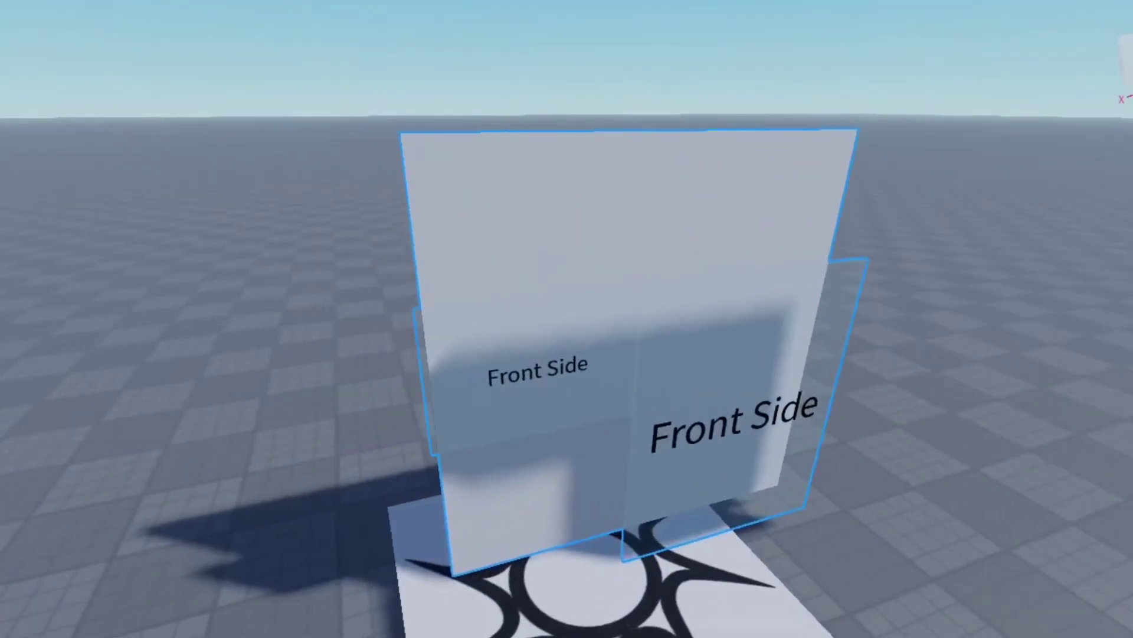
{"action": "key", "text": "ctrl+2"}
{"action": "left_click_drag", "start_coordinate": [473, 253], "coordinate": [576, 267]}
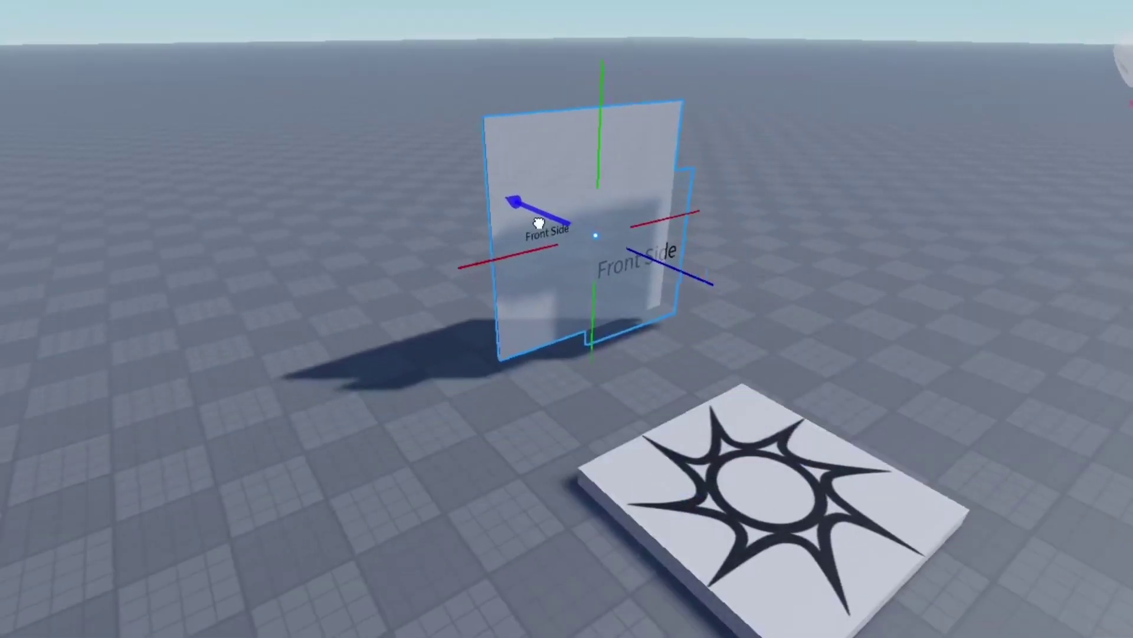
- Lower the Donation Board so it rests on the baseplate ground
{"action": "key", "text": "f"}
{"action": "scroll", "coordinate": [555, 302], "scroll_direction": "down", "scroll_amount": 5}
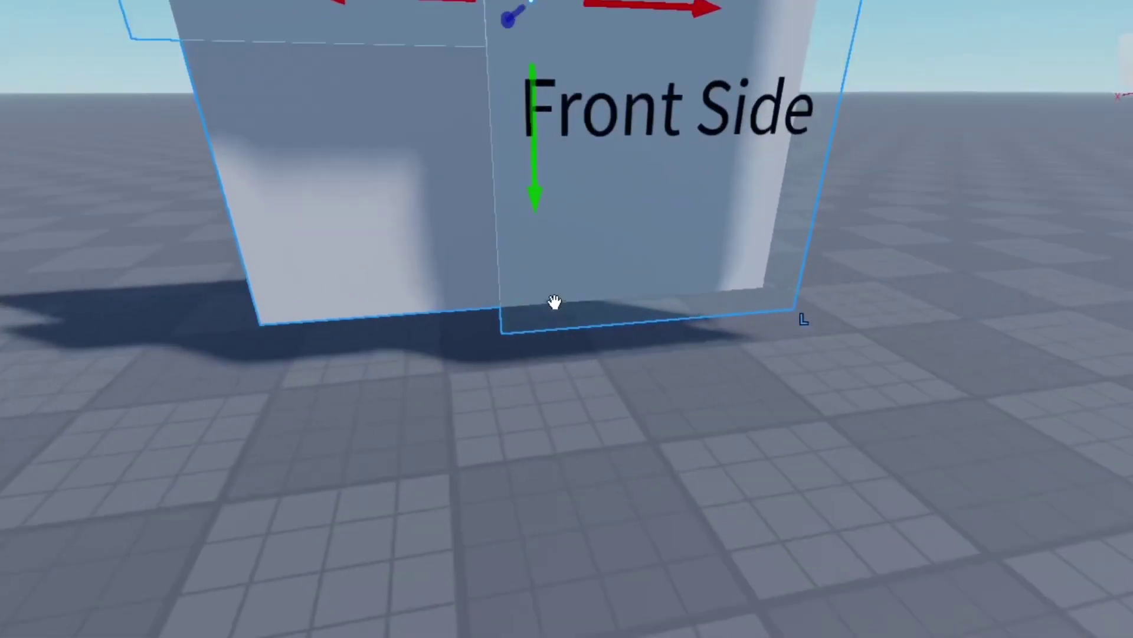
{"action": "left_click_drag", "start_coordinate": [534, 216], "coordinate": [544, 256]}
{"action": "scroll", "coordinate": [544, 255], "scroll_direction": "down", "scroll_amount": 5}
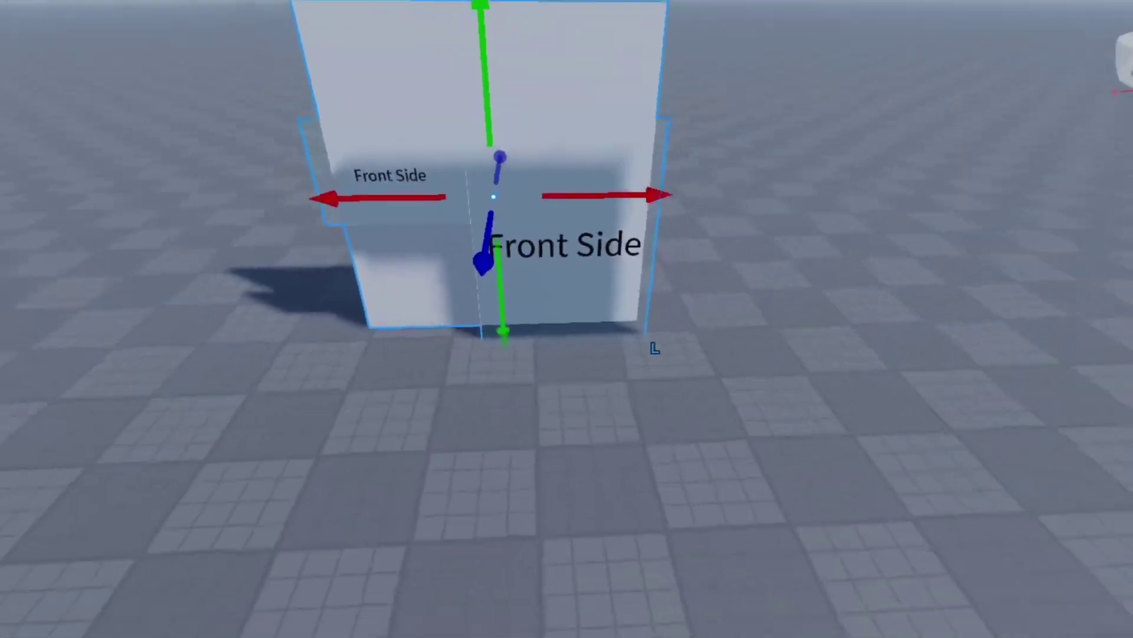
{"action": "key", "text": "ctrl+2"}
{"action": "scroll", "coordinate": [531, 212], "scroll_direction": "down", "scroll_amount": 5}
{"action": "scroll", "coordinate": [582, 183], "scroll_direction": "up", "scroll_amount": 1}
{"action": "scroll", "coordinate": [593, 147], "scroll_direction": "up", "scroll_amount": 2}
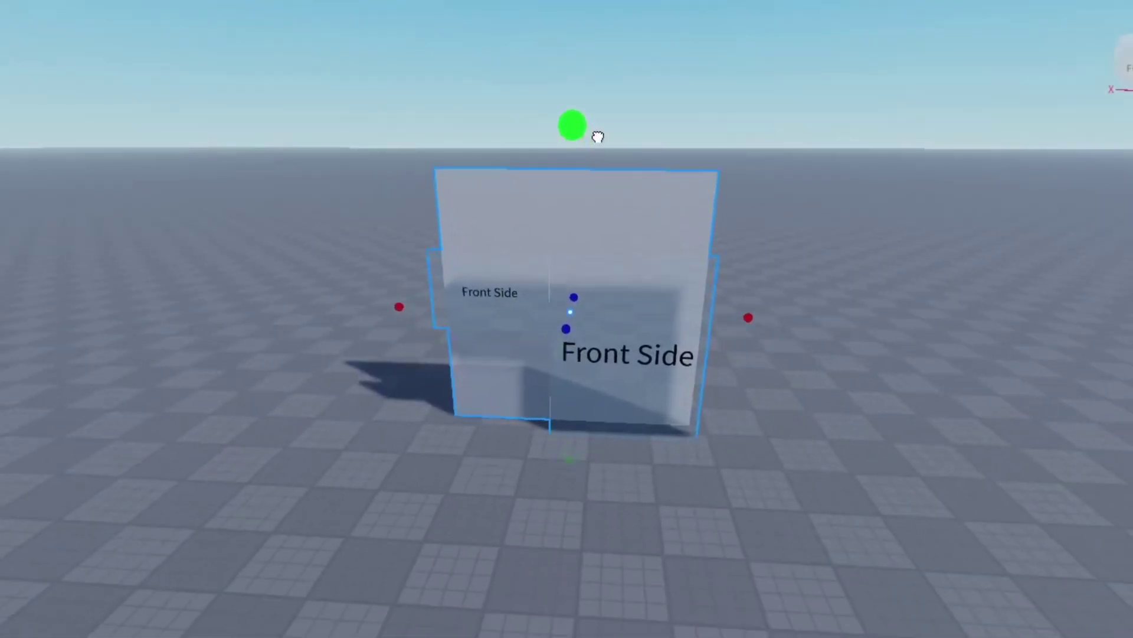
{"action": "scroll", "coordinate": [608, 118], "scroll_direction": "up", "scroll_amount": 1}
{"action": "scroll", "coordinate": [611, 112], "scroll_direction": "up", "scroll_amount": 2}
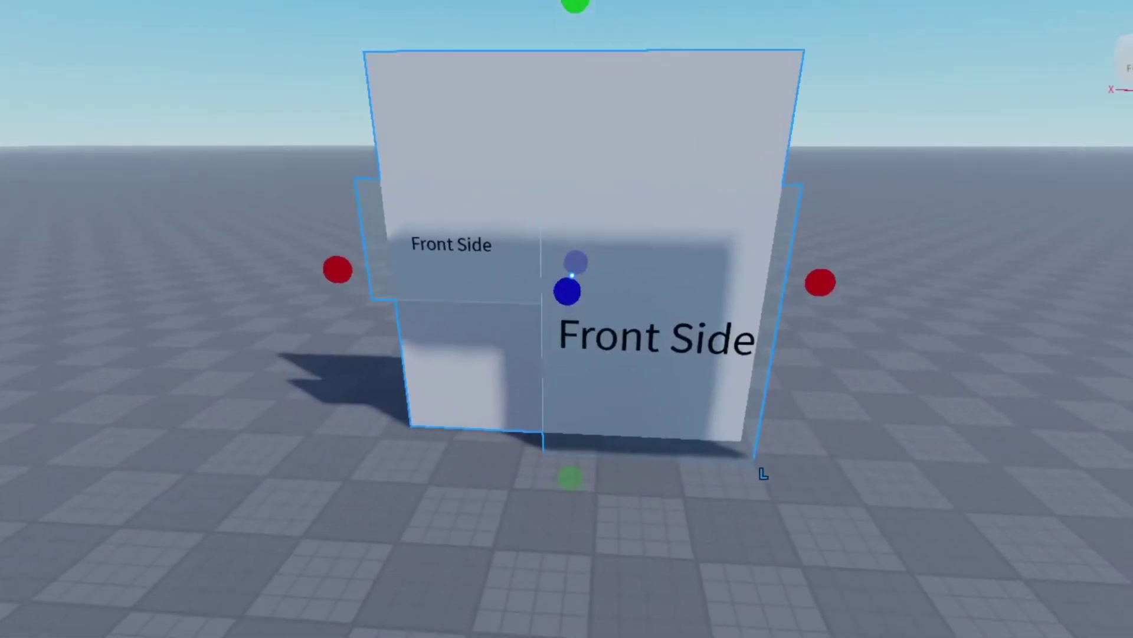
{"action": "key", "text": "ctrl+2"}
{"action": "scroll", "coordinate": [450, 273], "scroll_direction": "up", "scroll_amount": 3}
{"action": "scroll", "coordinate": [452, 253], "scroll_direction": "up", "scroll_amount": 3}
- Expand Boards in the Explorer and delete its DELETEME item
{"action": "scroll", "coordinate": [519, 263], "scroll_direction": "down", "scroll_amount": 3}
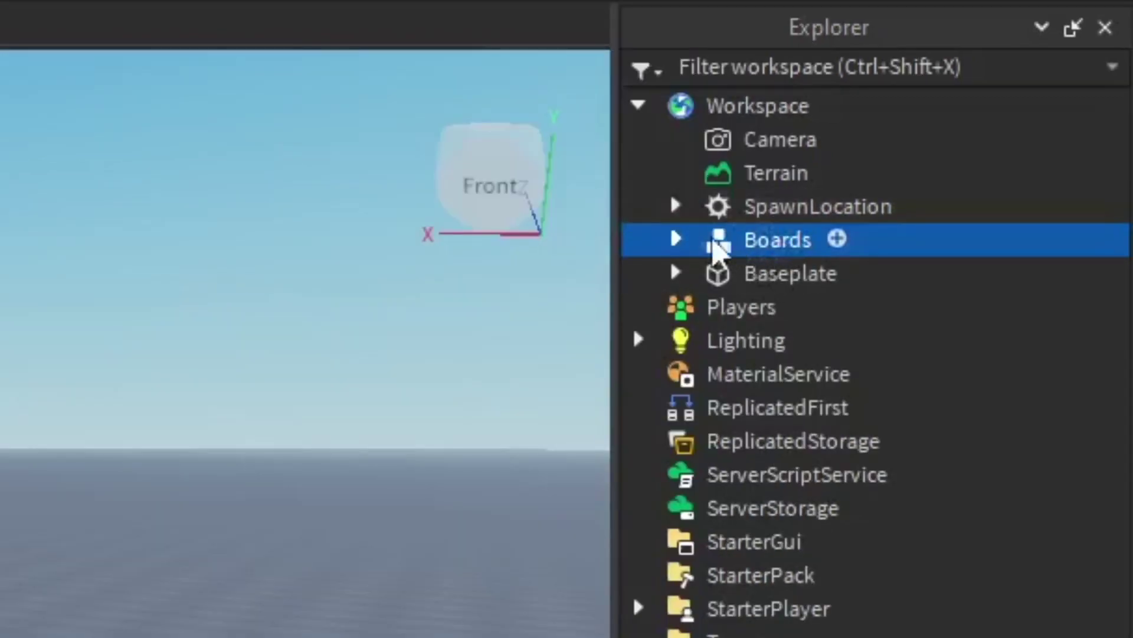
{"action": "left_click", "coordinate": [589, 275]}
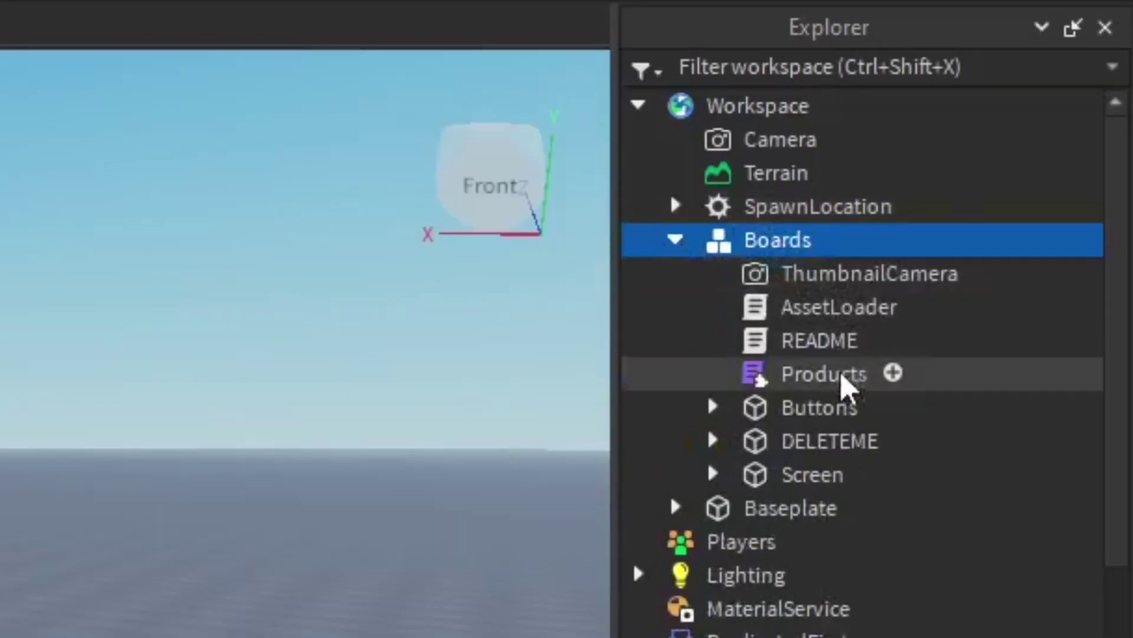
{"action": "left_click", "coordinate": [828, 440]}
{"action": "key", "text": "Delete"}
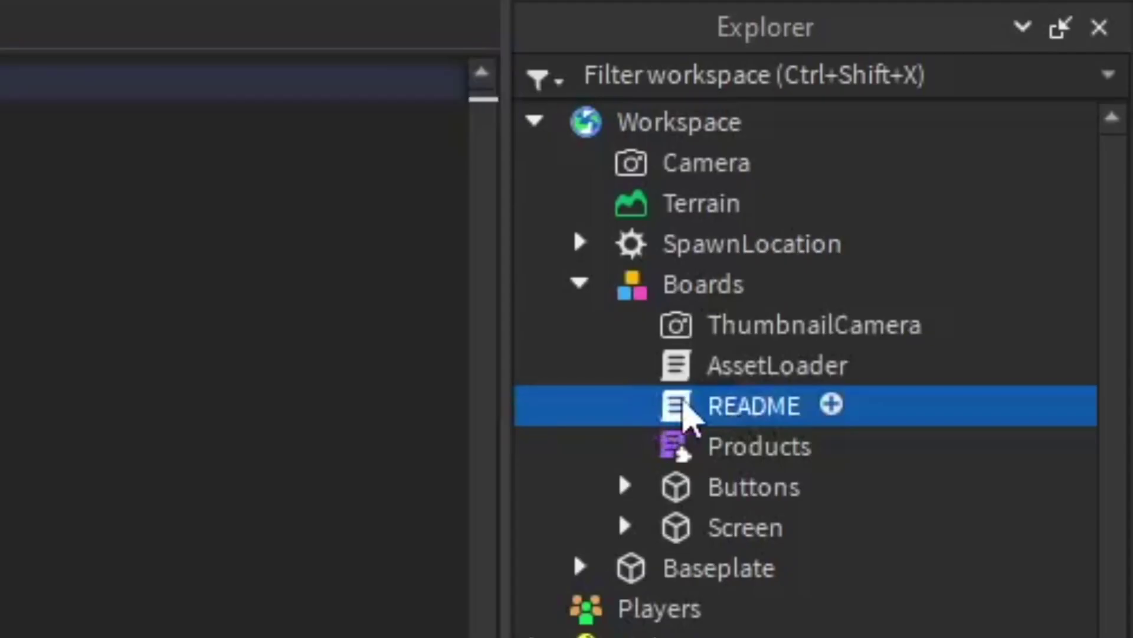
{"action": "double_click", "coordinate": [685, 416]}
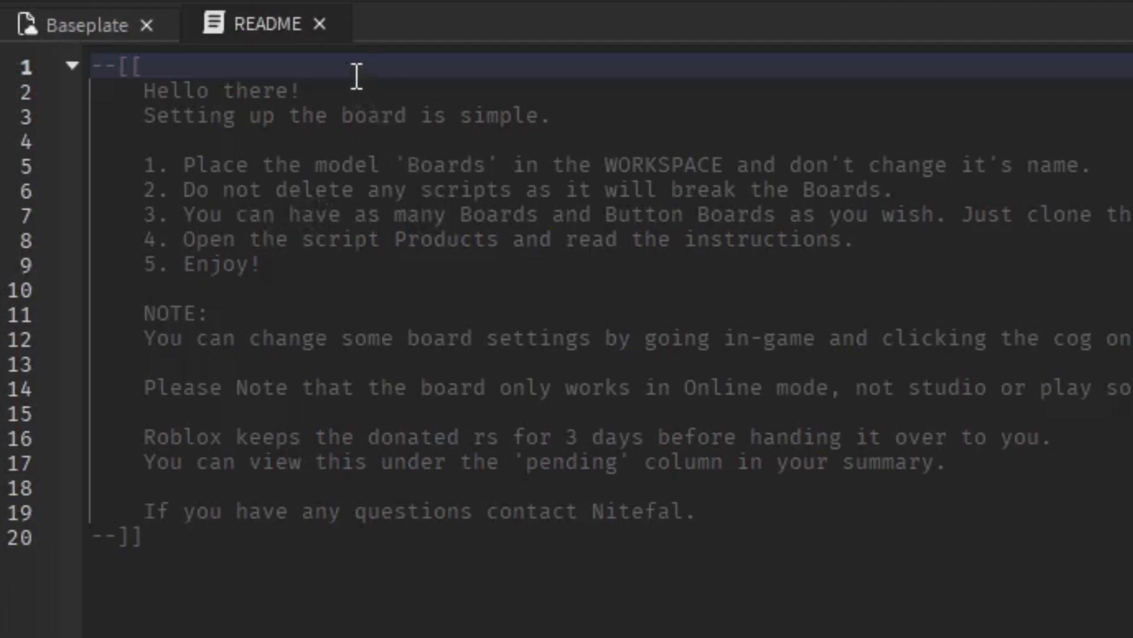
{"action": "left_click", "coordinate": [324, 21]}
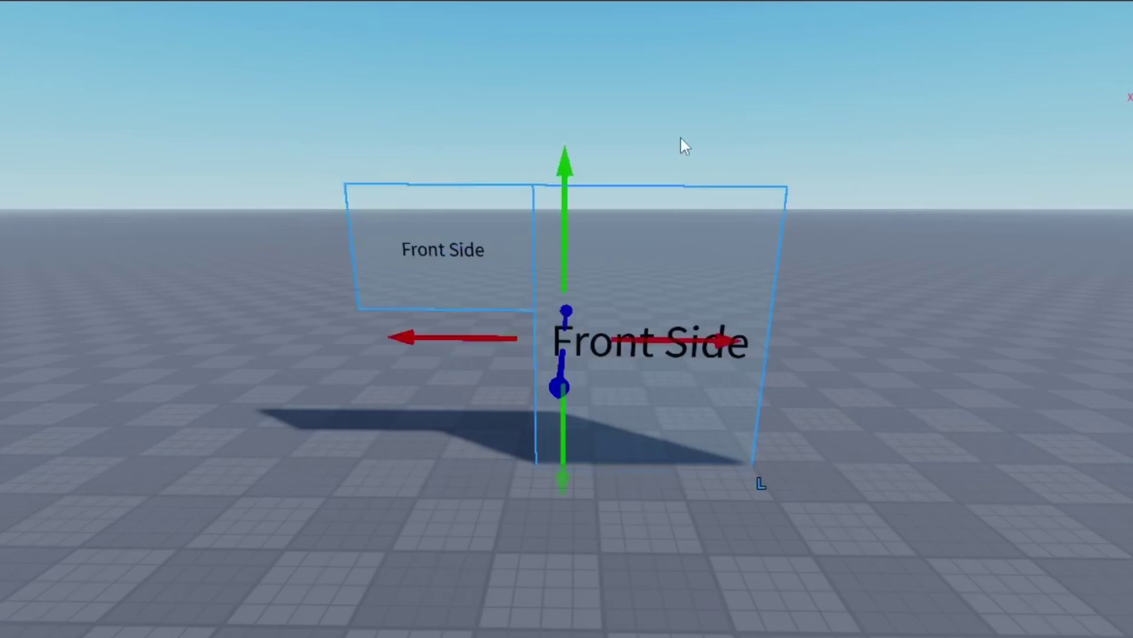
{"action": "right_click_drag", "start_coordinate": [680, 136], "coordinate": [668, 272]}
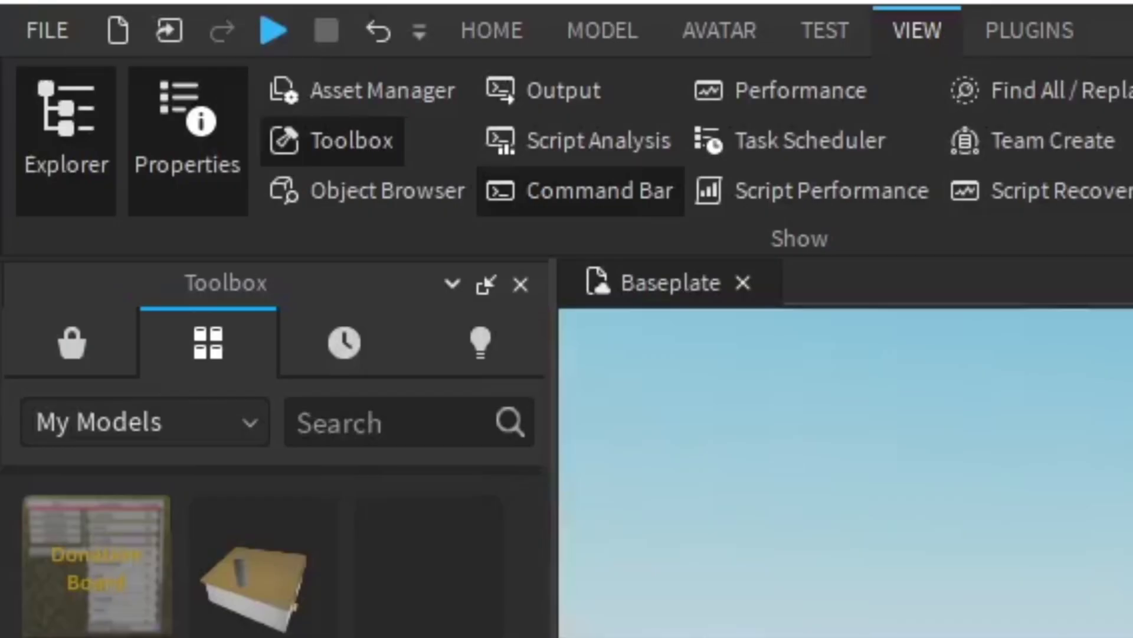
{"action": "left_click", "coordinate": [498, 33]}
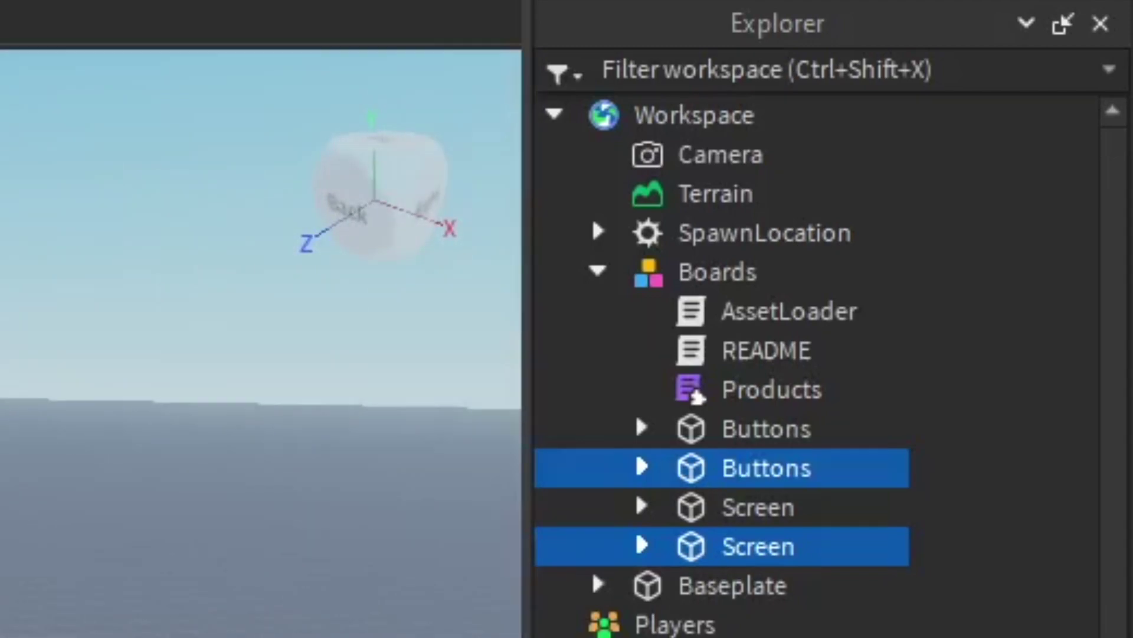
{"action": "key", "text": "Delete"}
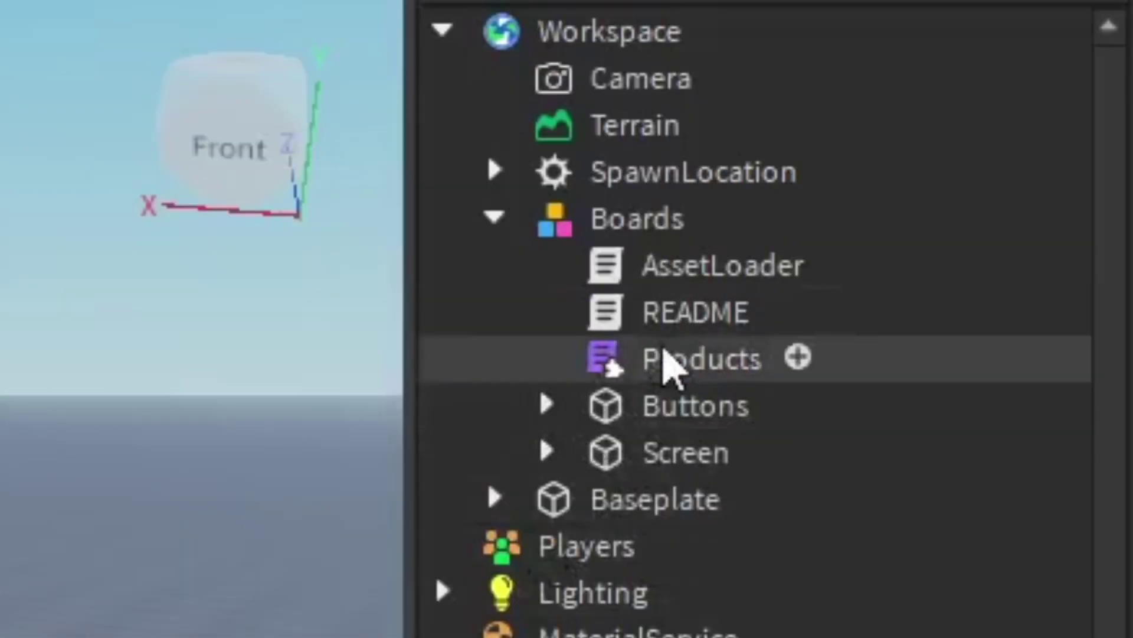
- In the Products script, paste a copy of the last product block below it
{"action": "left_click", "coordinate": [621, 367]}
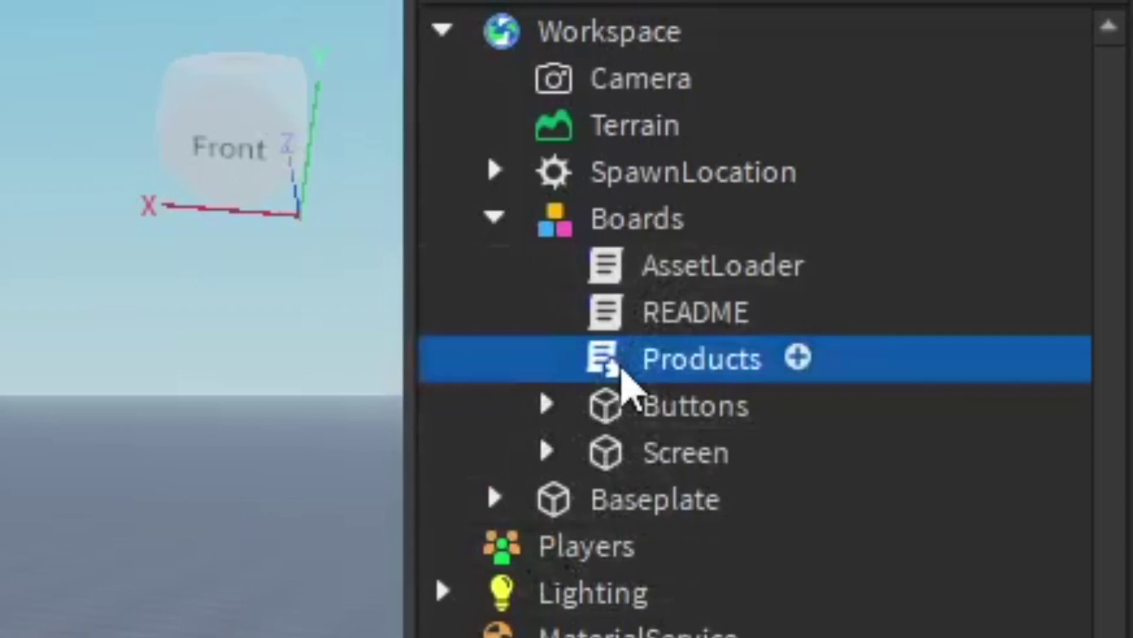
{"action": "double_click", "coordinate": [621, 378]}
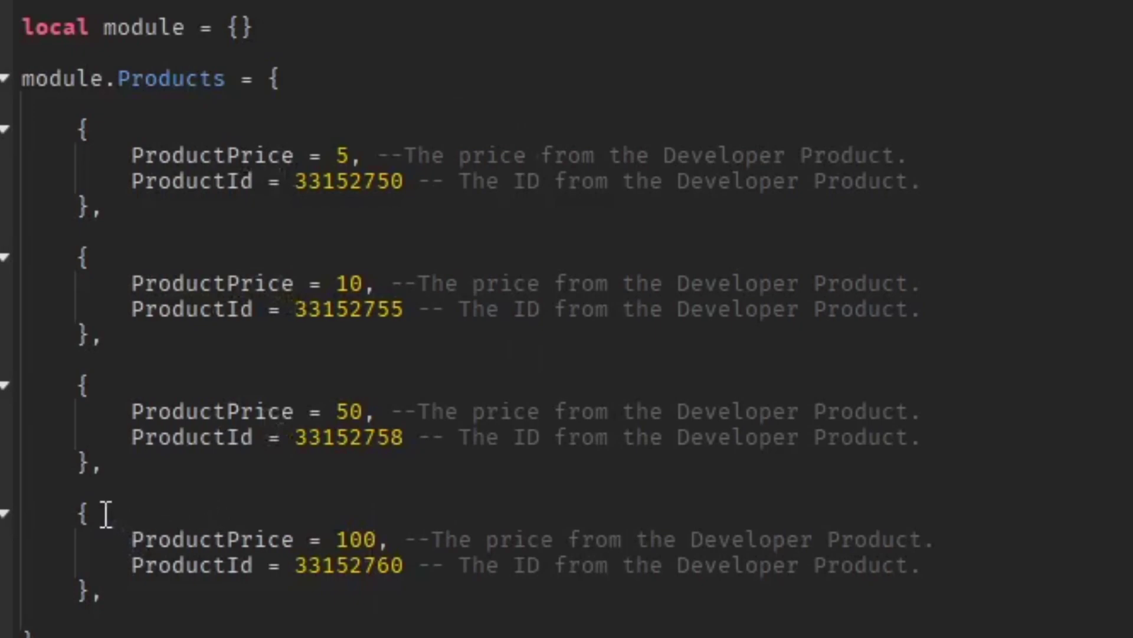
{"action": "left_click_drag", "start_coordinate": [79, 514], "coordinate": [207, 416]}
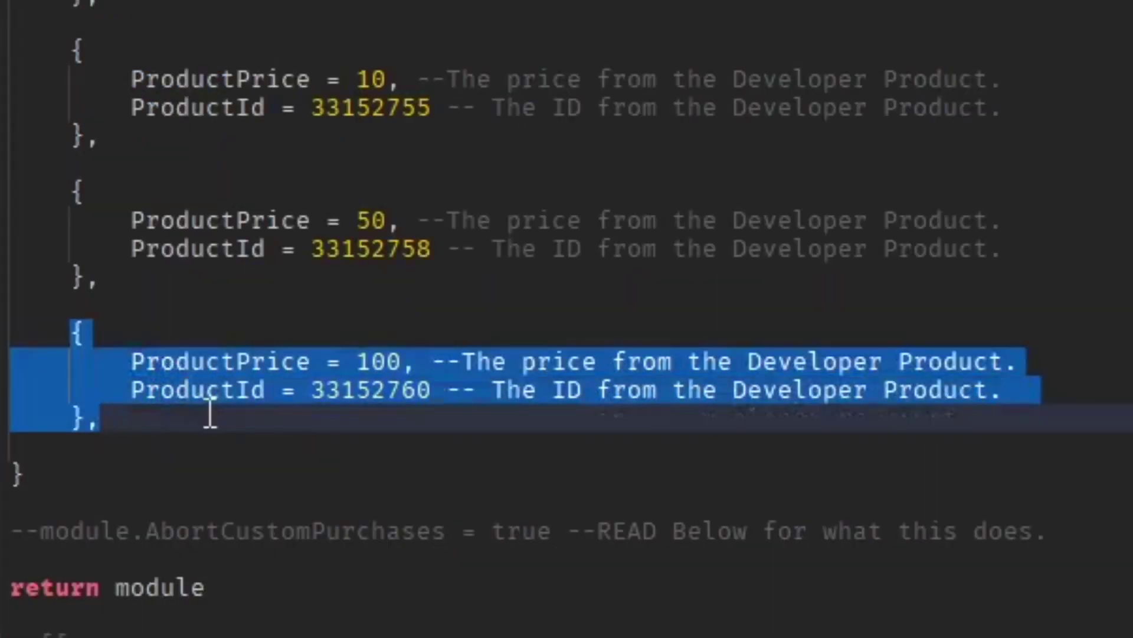
{"action": "left_click", "coordinate": [187, 412]}
{"action": "key", "text": "Return"}
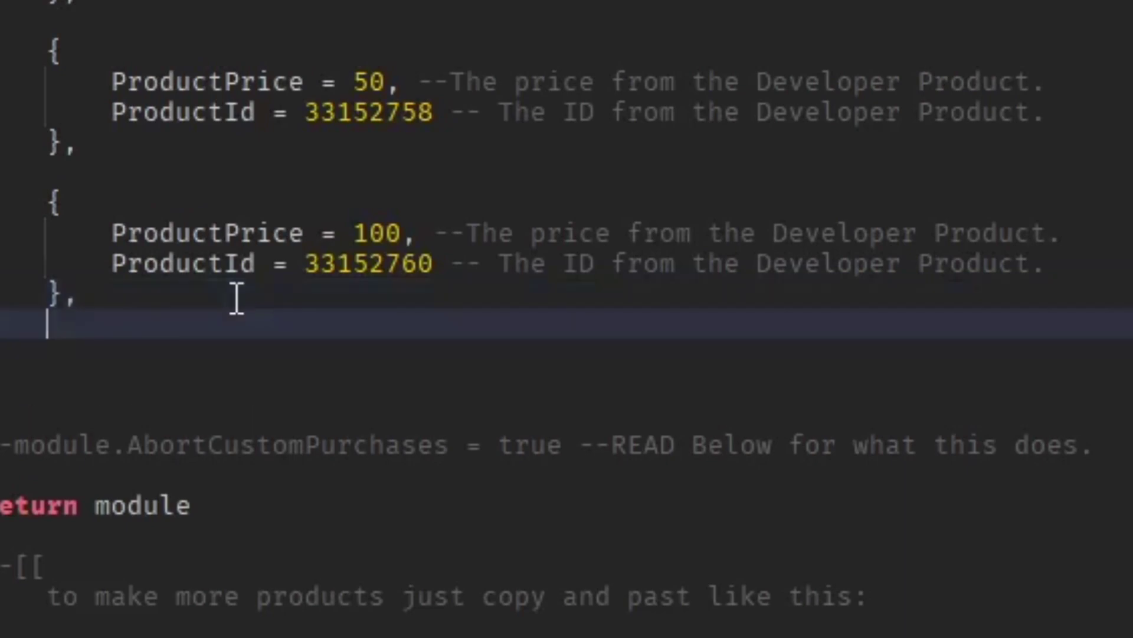
{"action": "key", "text": "ctrl+v"}
- Change the copied block's price from 100 to 500 and select the first ProductId 33152750
{"action": "double_click", "coordinate": [363, 380]}
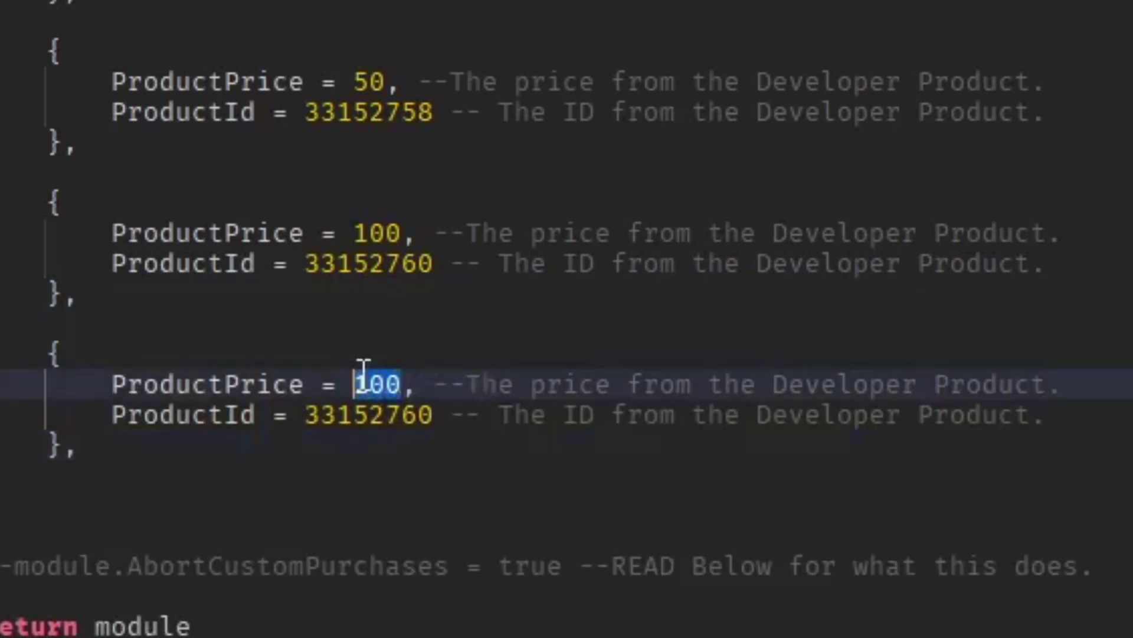
{"action": "type", "text": "500"}
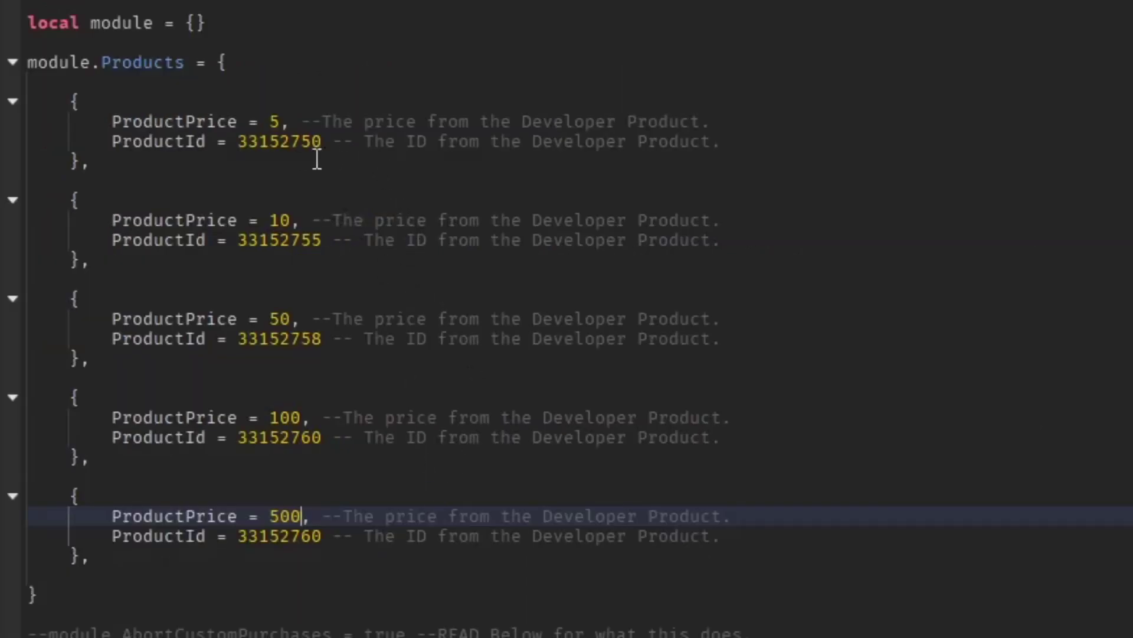
{"action": "left_click", "coordinate": [306, 144]}
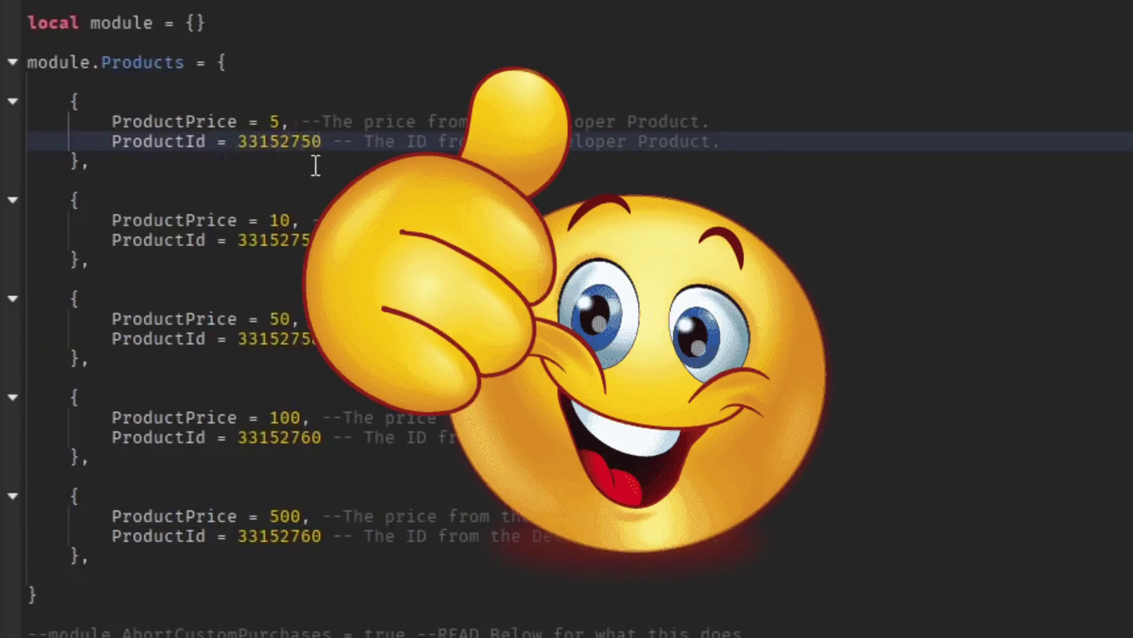
{"action": "left_click_drag", "start_coordinate": [238, 147], "coordinate": [321, 142]}
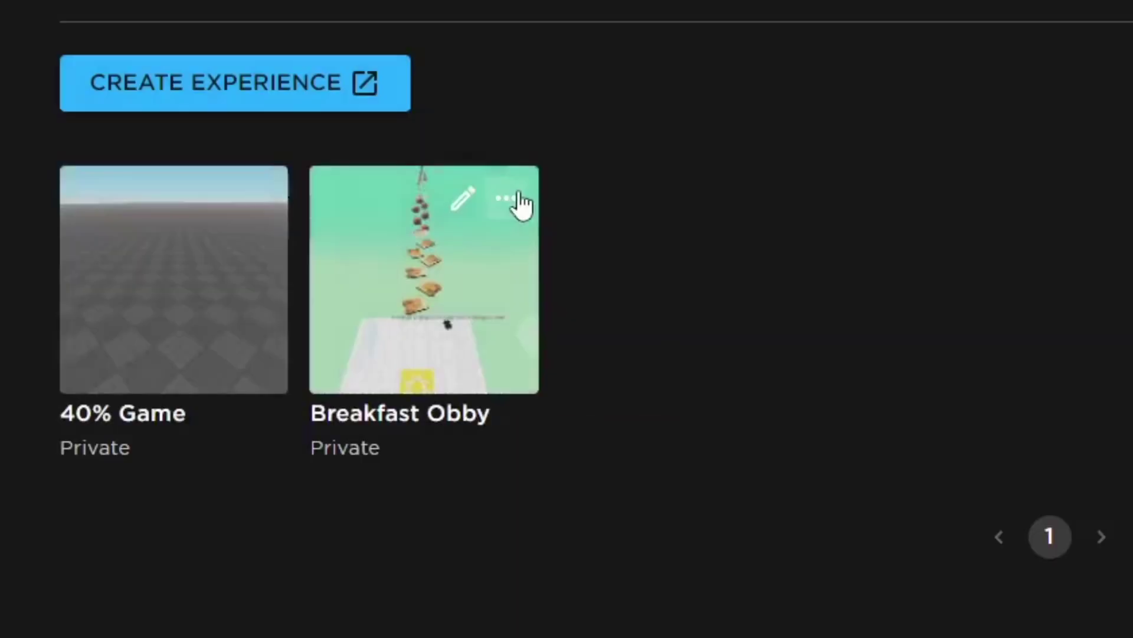
- Go to Breakfast Obby's configuration, Associated Items, then its Developer Products list
{"action": "left_click", "coordinate": [514, 199]}
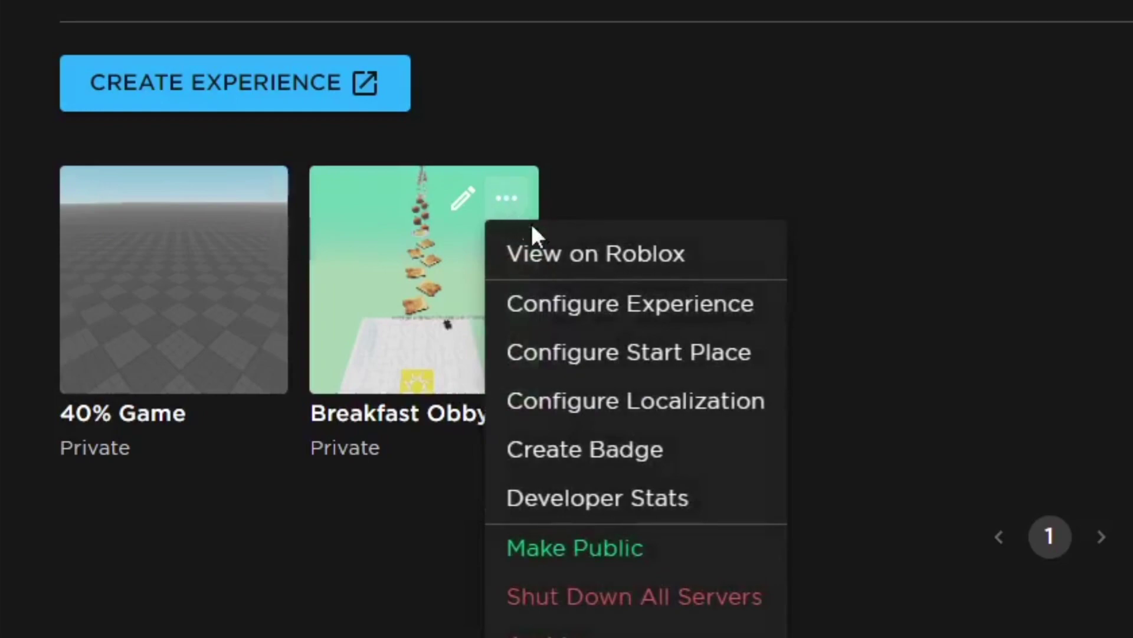
{"action": "left_click", "coordinate": [590, 313]}
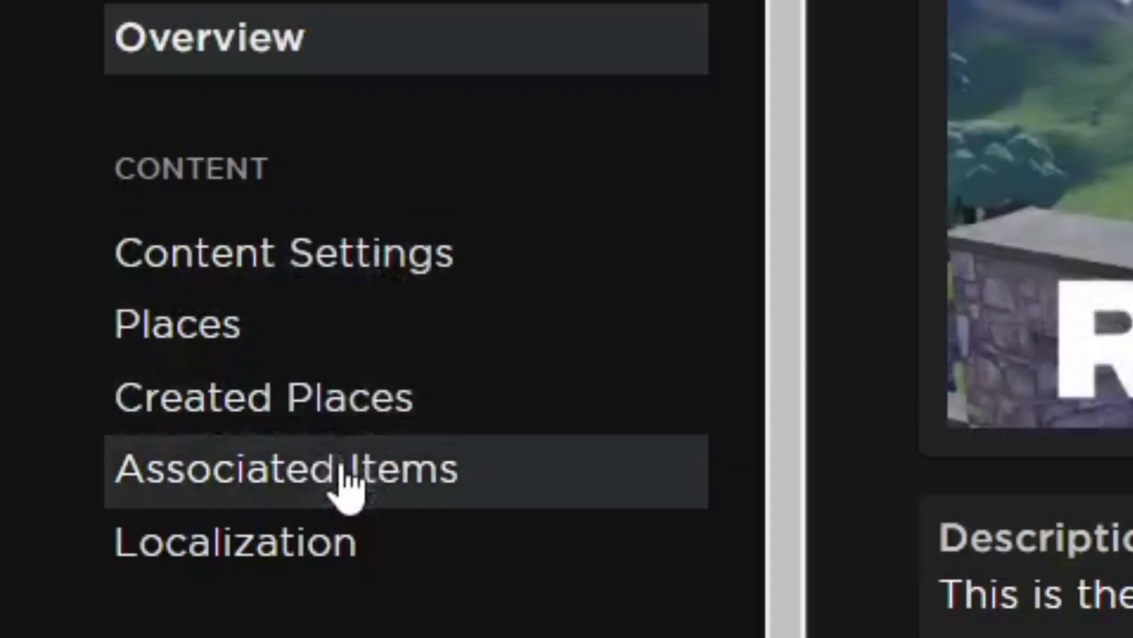
{"action": "left_click", "coordinate": [358, 469]}
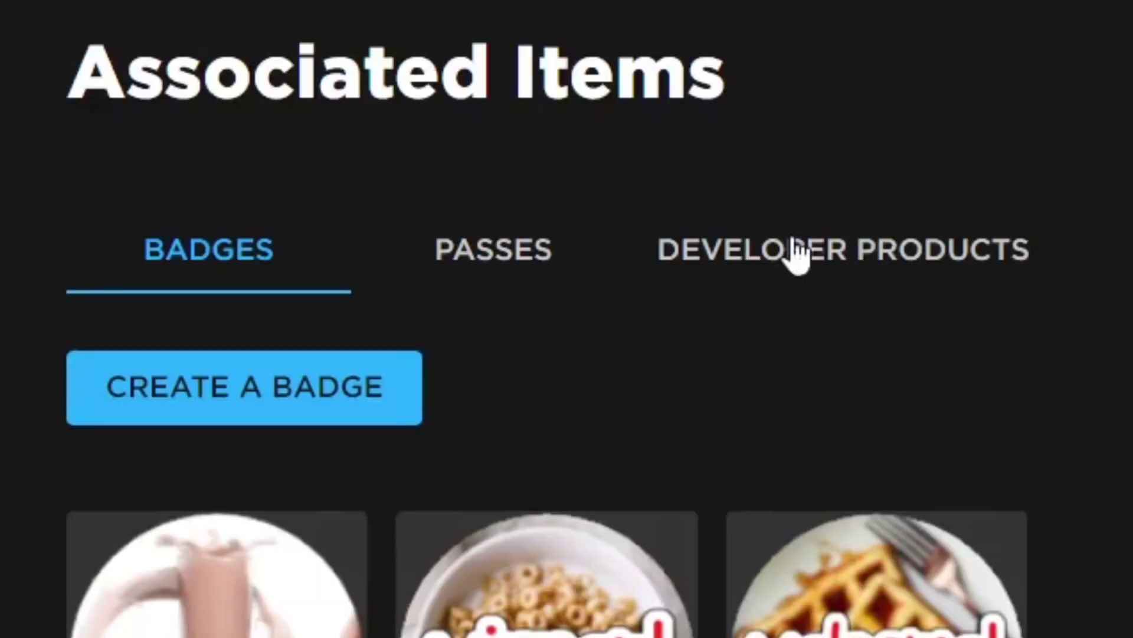
{"action": "left_click", "coordinate": [795, 260]}
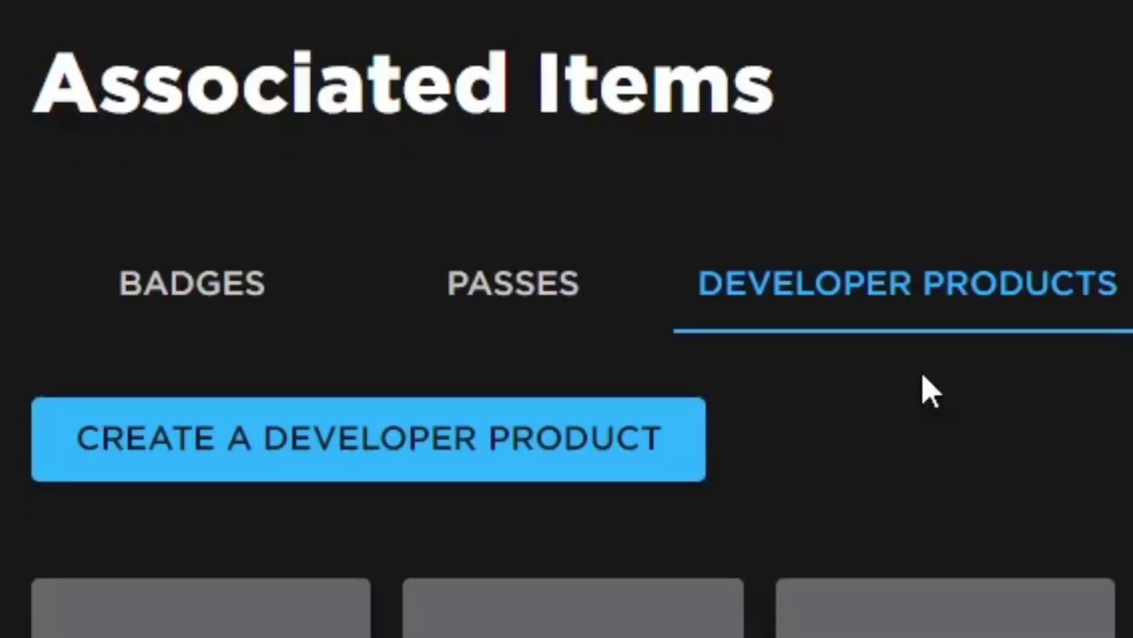
- Try creating a developer product named 500 Robux Donation priced at 500 Robux
{"action": "left_click", "coordinate": [506, 460]}
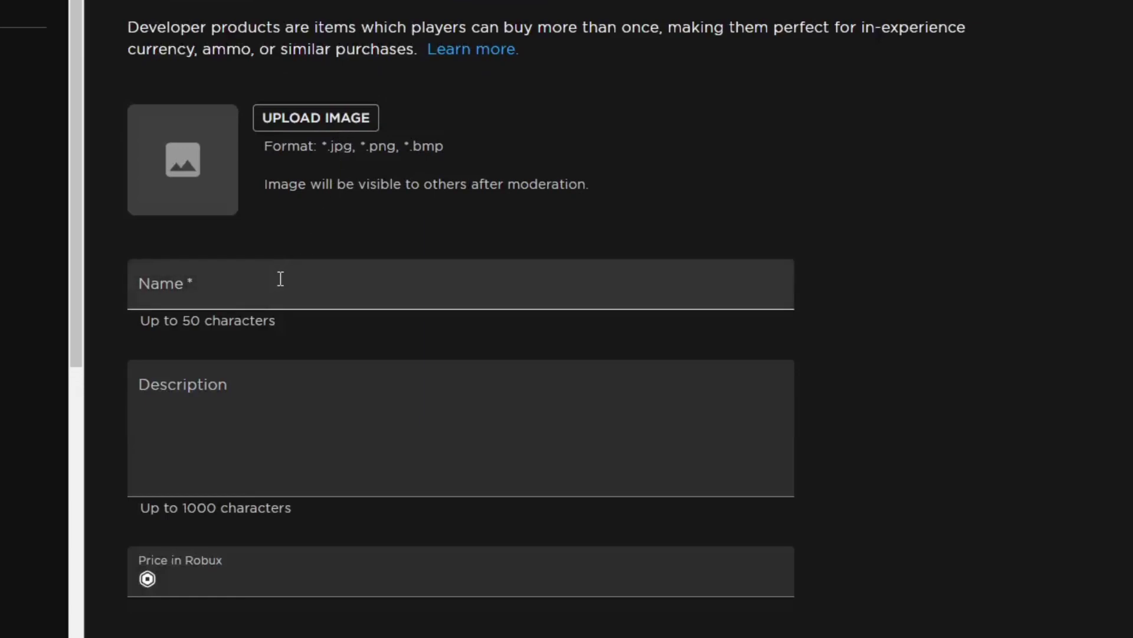
{"action": "left_click", "coordinate": [279, 278]}
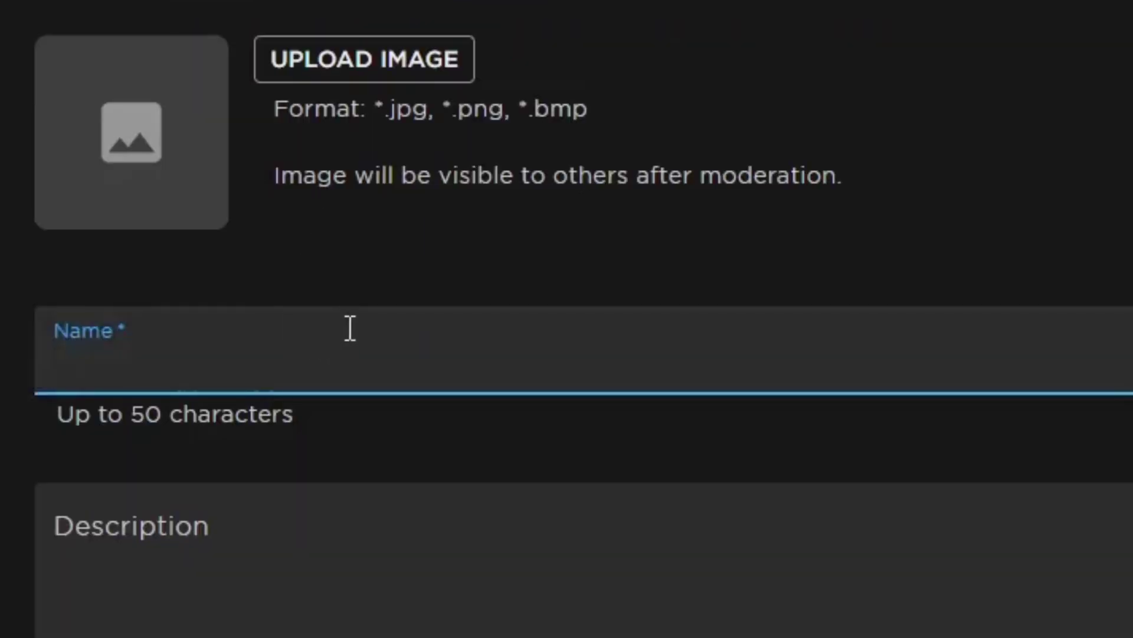
{"action": "type", "text": "500"}
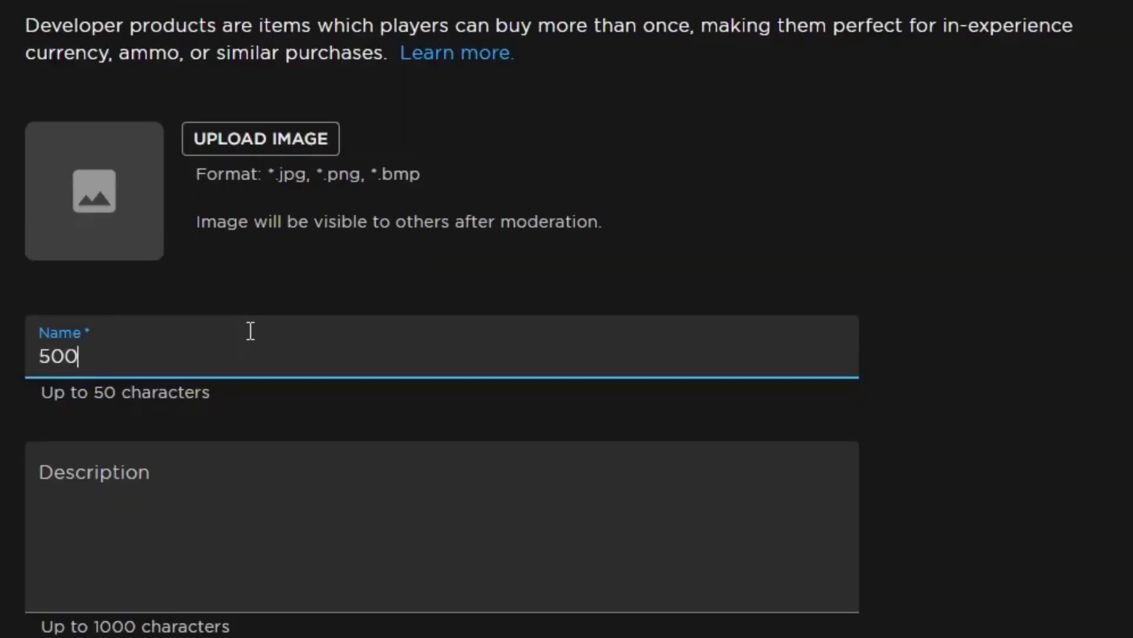
{"action": "type", "text": " Robux Donation"}
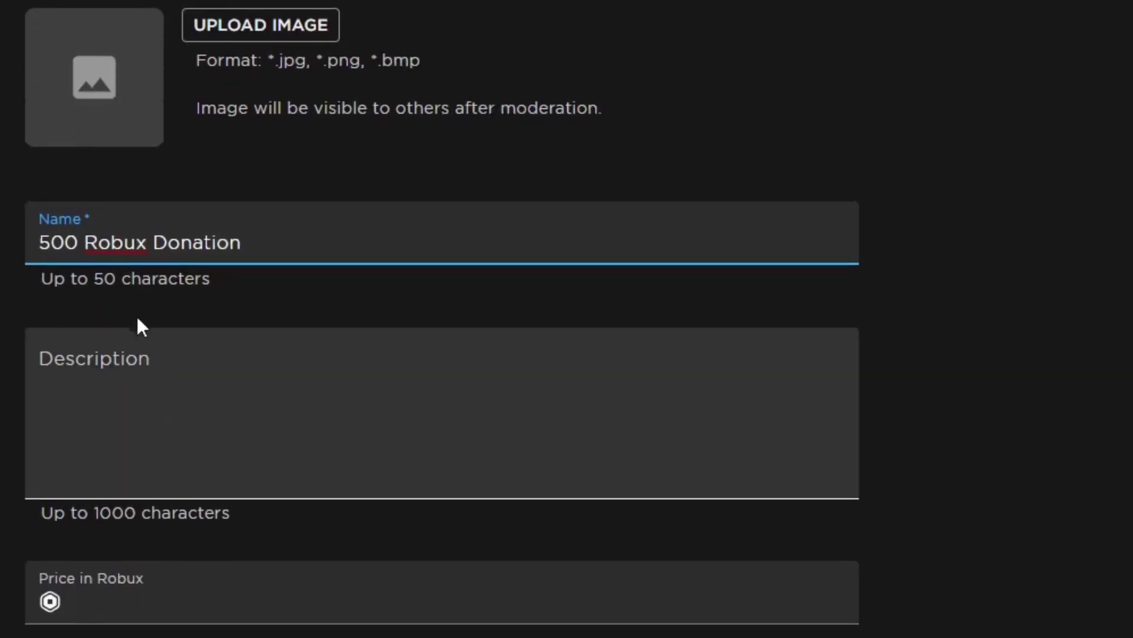
{"action": "scroll", "coordinate": [141, 331], "scroll_direction": "down", "scroll_amount": 2}
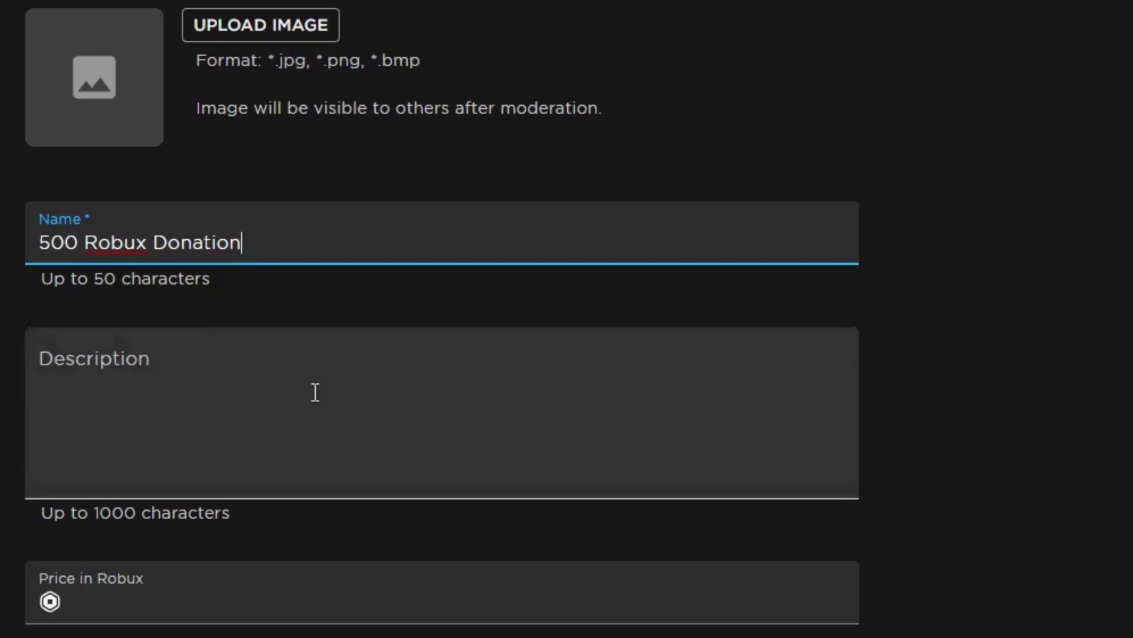
{"action": "left_click", "coordinate": [872, 347]}
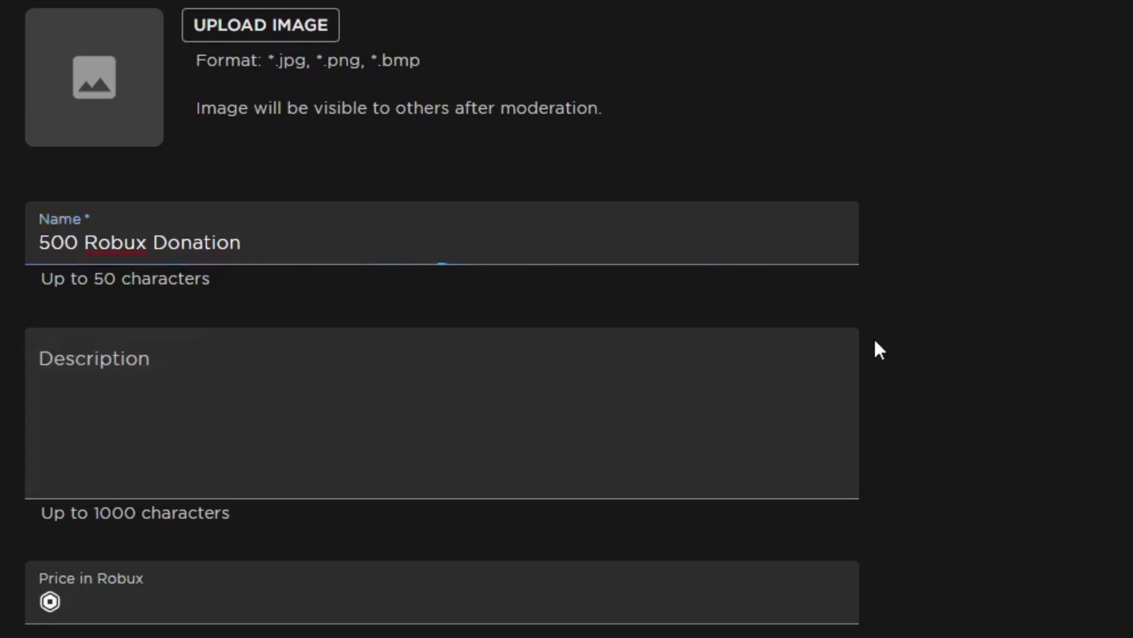
{"action": "left_click", "coordinate": [154, 605]}
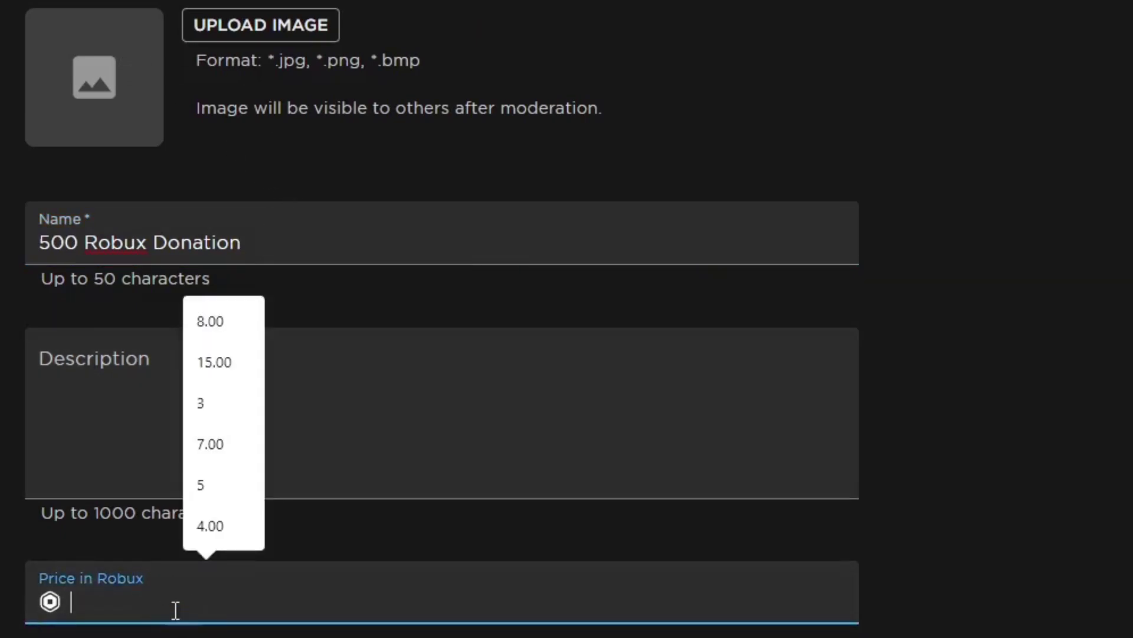
{"action": "type", "text": "5"}
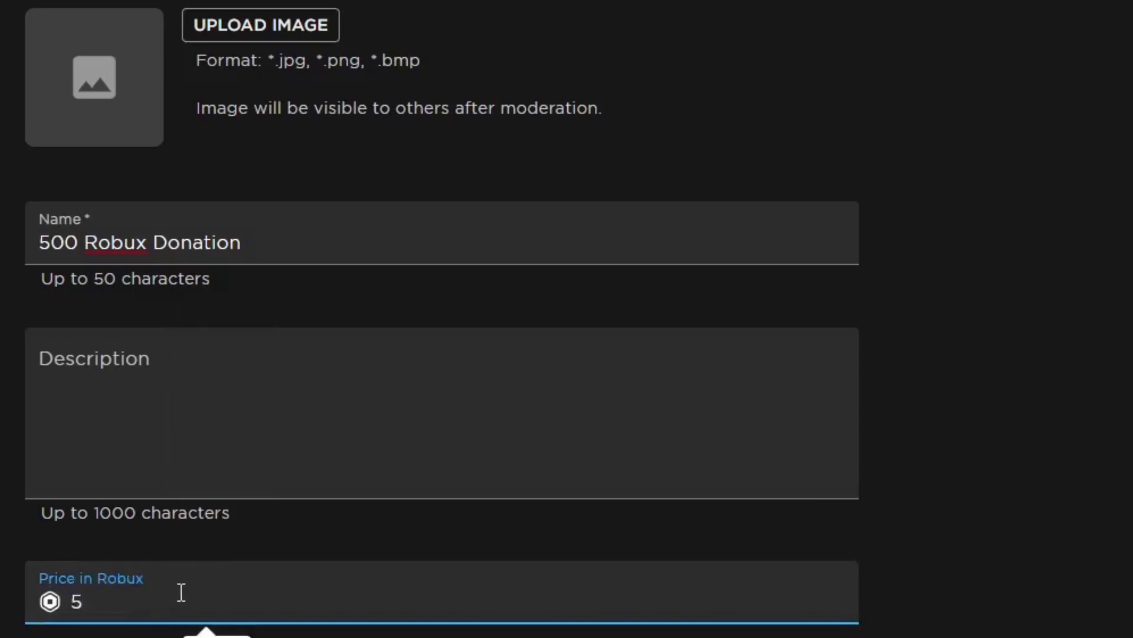
{"action": "type", "text": "00"}
{"action": "left_click", "coordinate": [649, 631]}
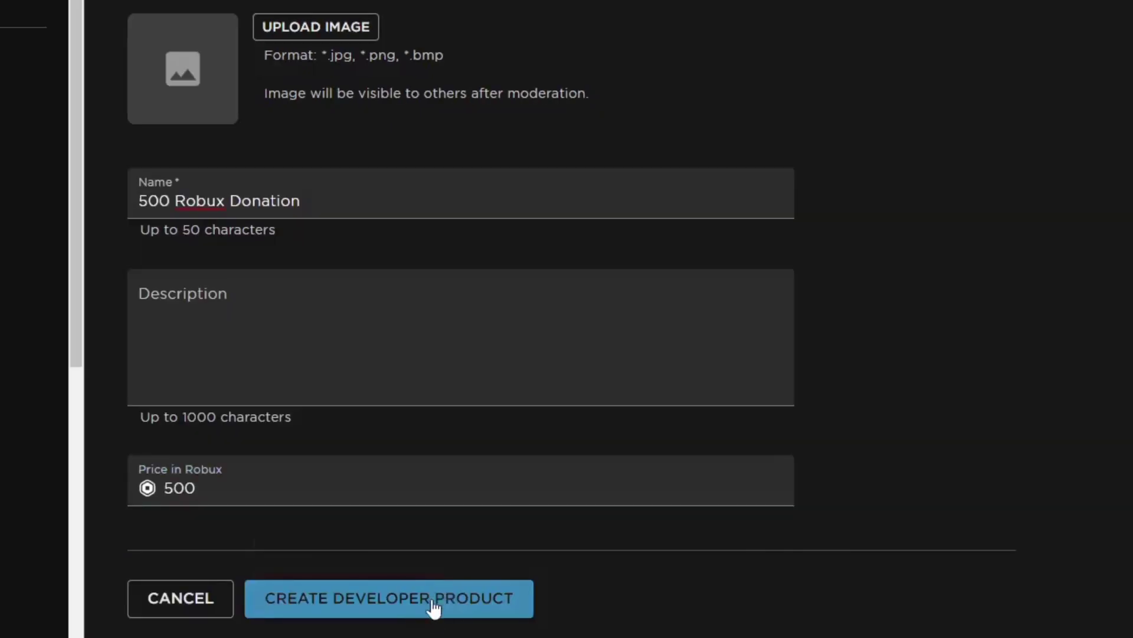
{"action": "left_click", "coordinate": [432, 601]}
- Rename the product to 1000 Robux Donation and set its price to 1000
{"action": "scroll", "coordinate": [425, 579], "scroll_direction": "down", "scroll_amount": 3}
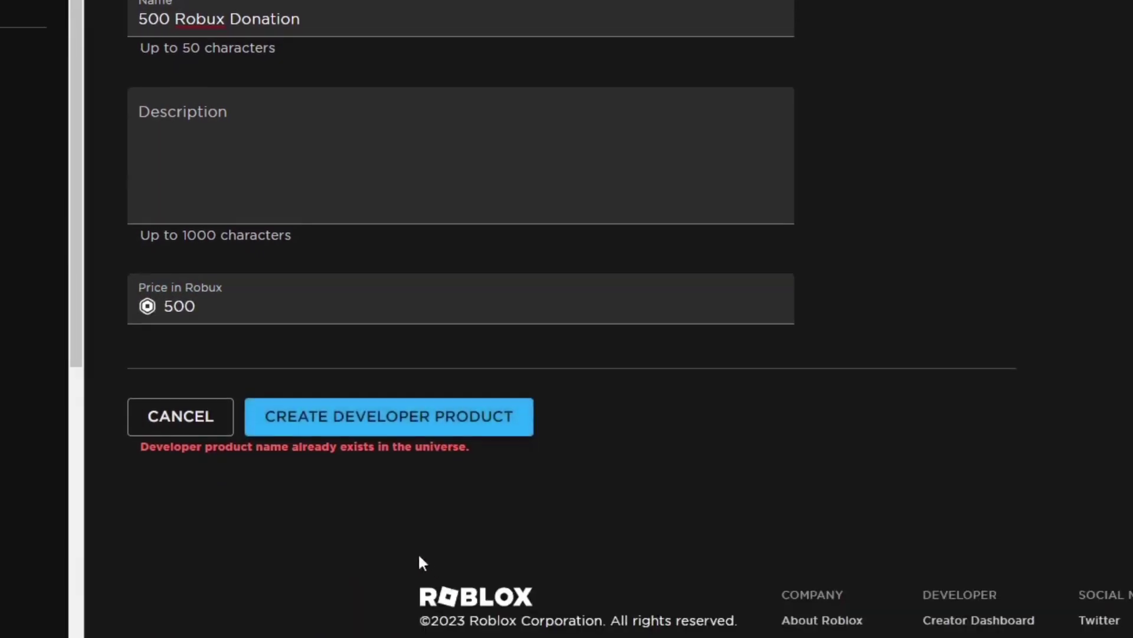
{"action": "scroll", "coordinate": [504, 448], "scroll_direction": "up", "scroll_amount": 3}
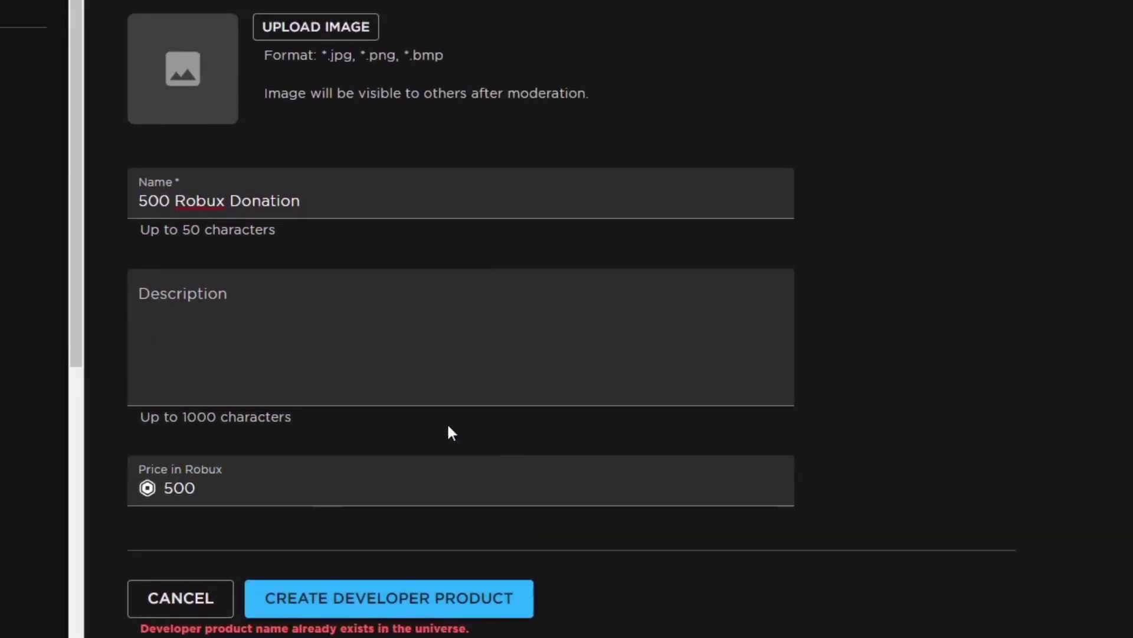
{"action": "left_click_drag", "start_coordinate": [170, 201], "coordinate": [141, 201]}
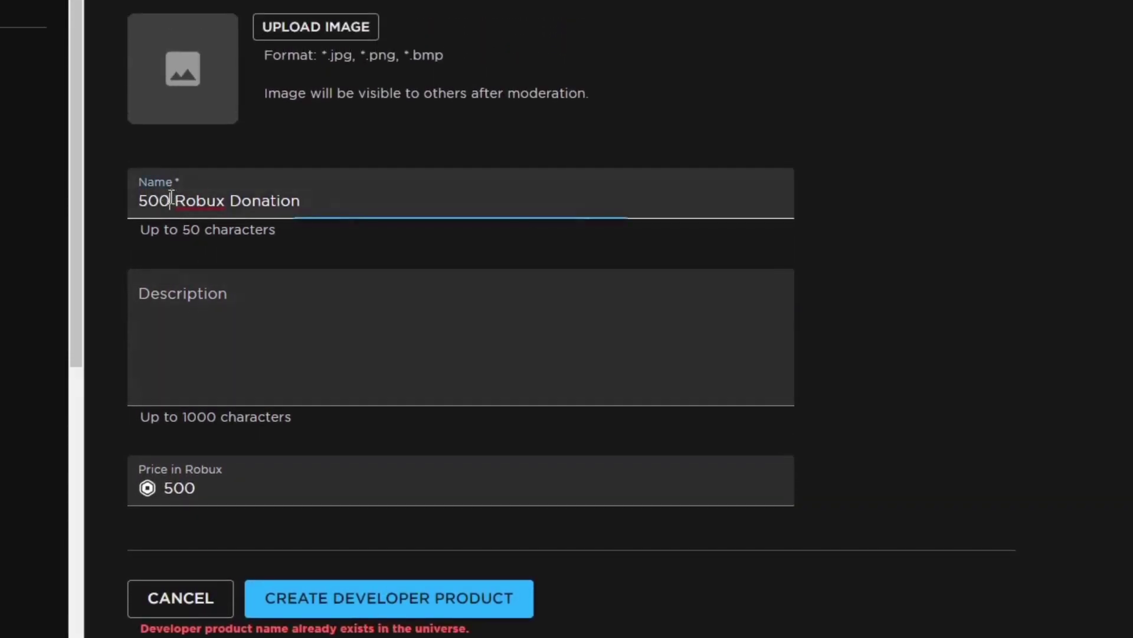
{"action": "key", "text": "BackSpace"}
{"action": "type", "text": "1000"}
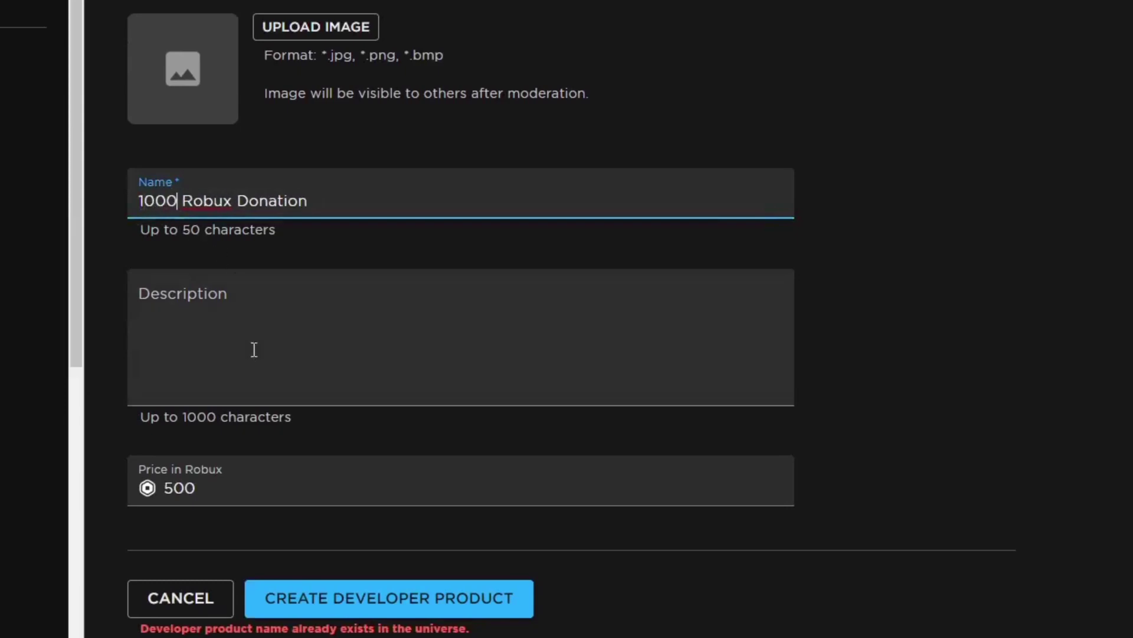
{"action": "left_click", "coordinate": [217, 487]}
{"action": "type", "text": "1000"}
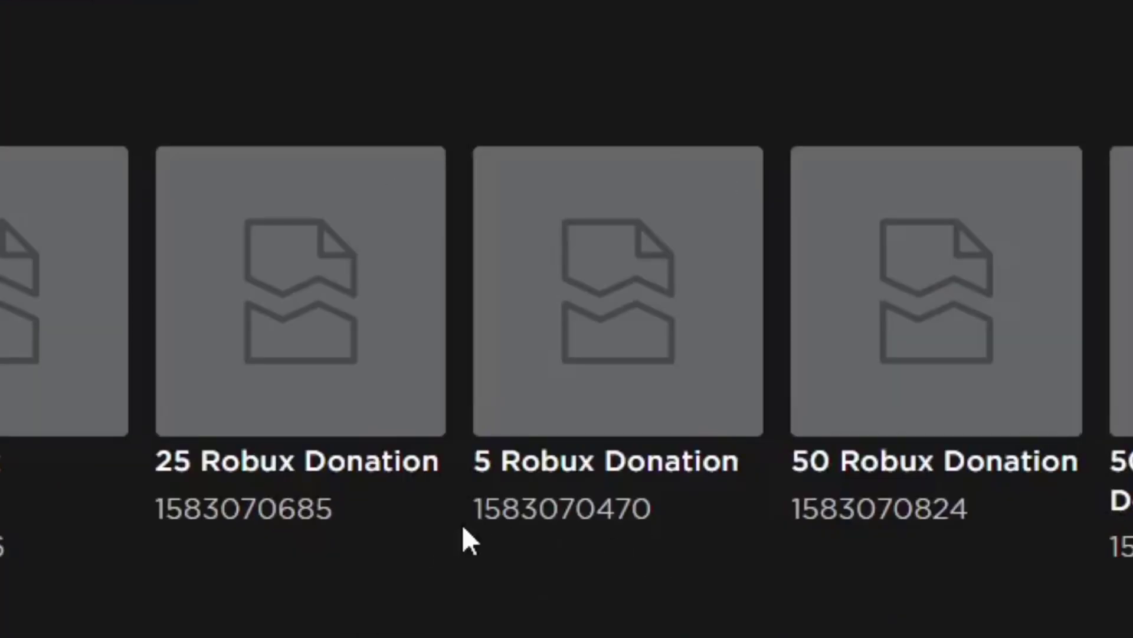
- Replace ID 33152750 with the copied 5 Robux Donation ID, then select the old IDs on lines 22 and 27
{"action": "left_click_drag", "start_coordinate": [481, 519], "coordinate": [656, 518]}
{"action": "key", "text": "ctrl+c"}
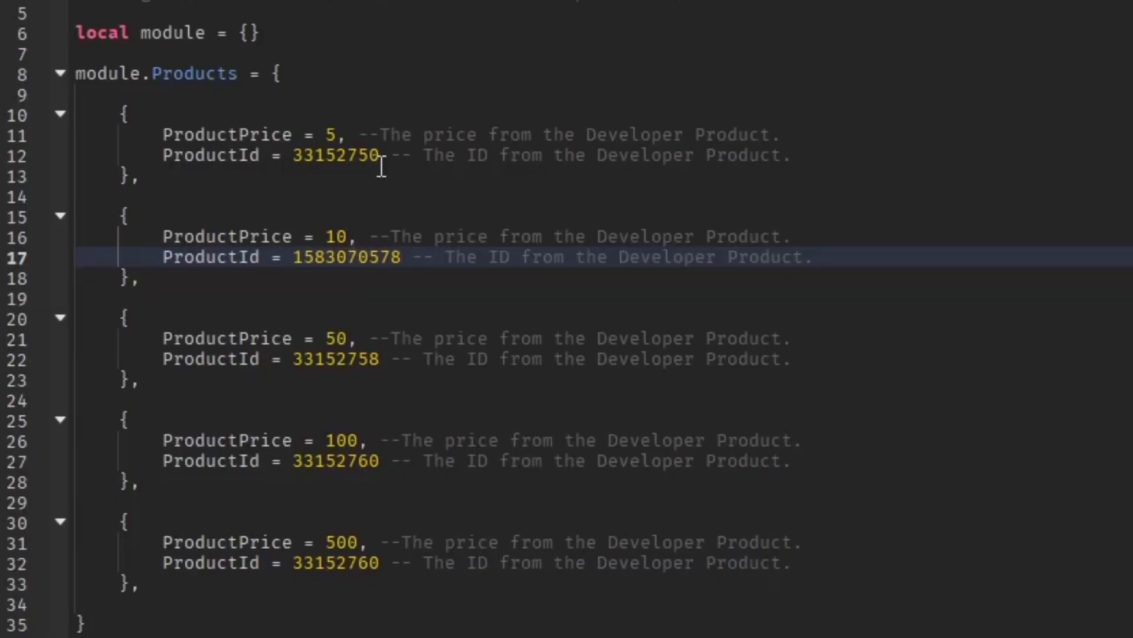
{"action": "left_click", "coordinate": [384, 157]}
{"action": "left_click_drag", "start_coordinate": [309, 148], "coordinate": [299, 143]}
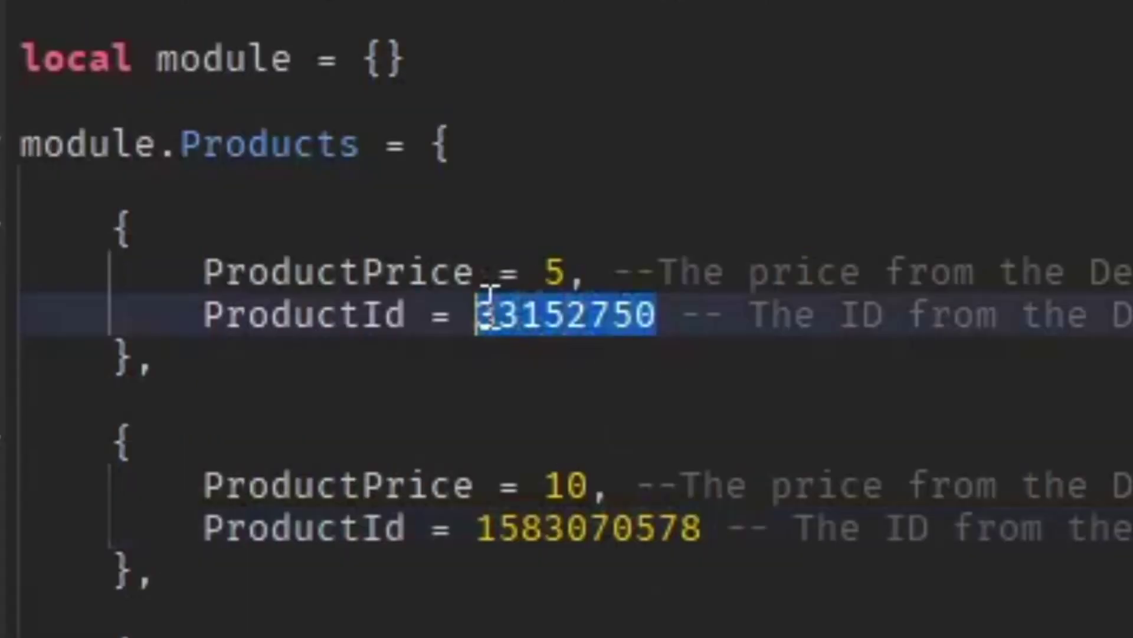
{"action": "key", "text": "ctrl+v"}
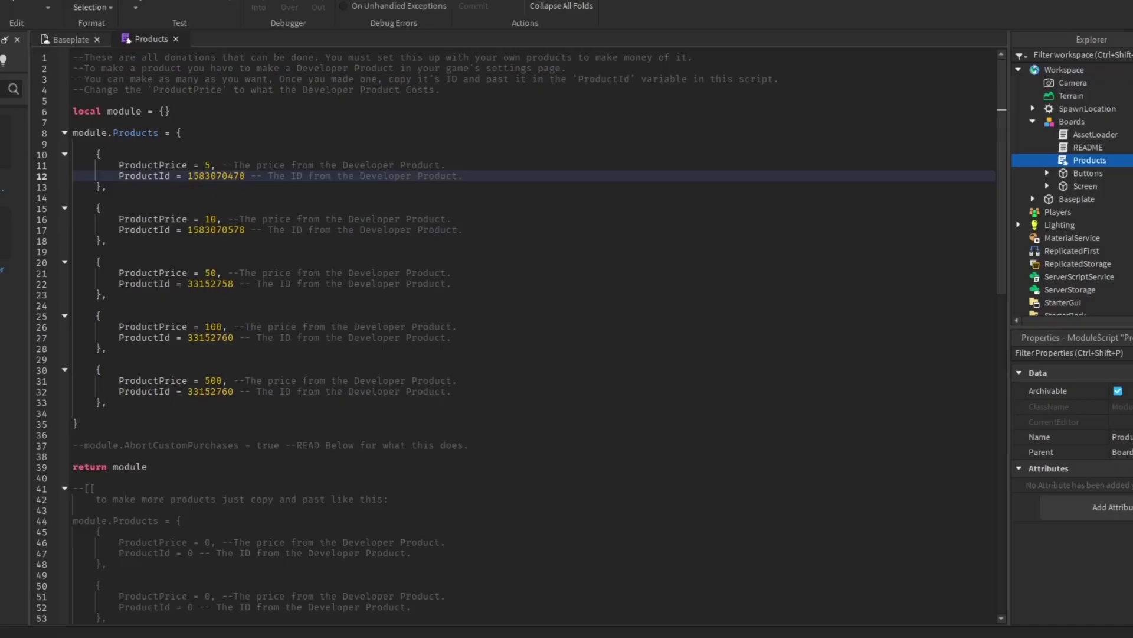
{"action": "left_click_drag", "start_coordinate": [236, 285], "coordinate": [189, 286]}
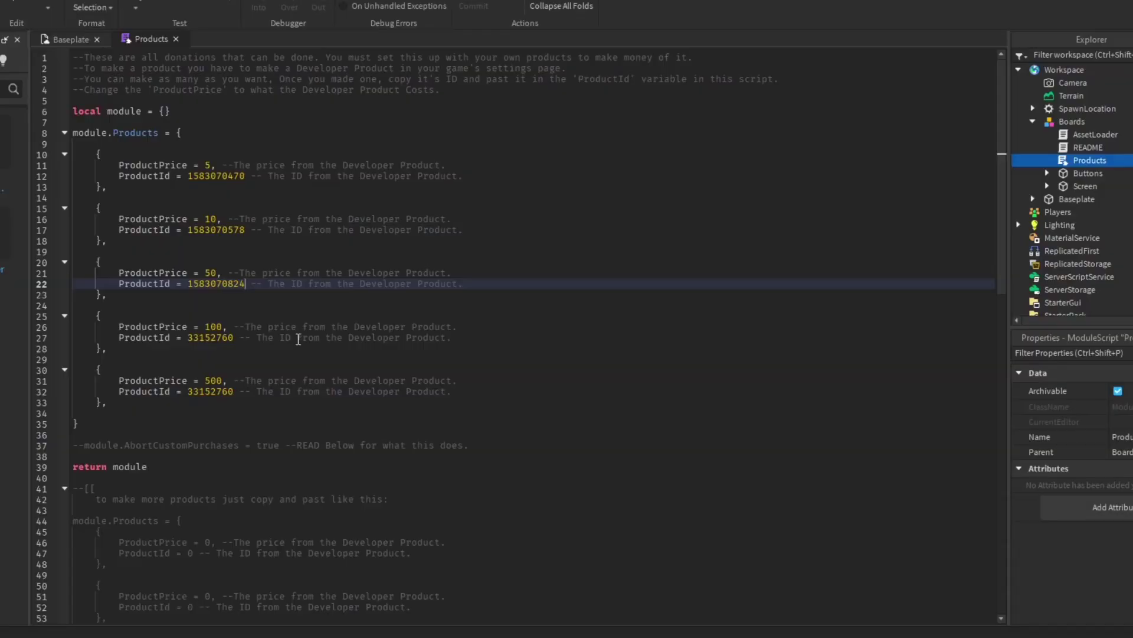
{"action": "left_click_drag", "start_coordinate": [235, 338], "coordinate": [189, 338]}
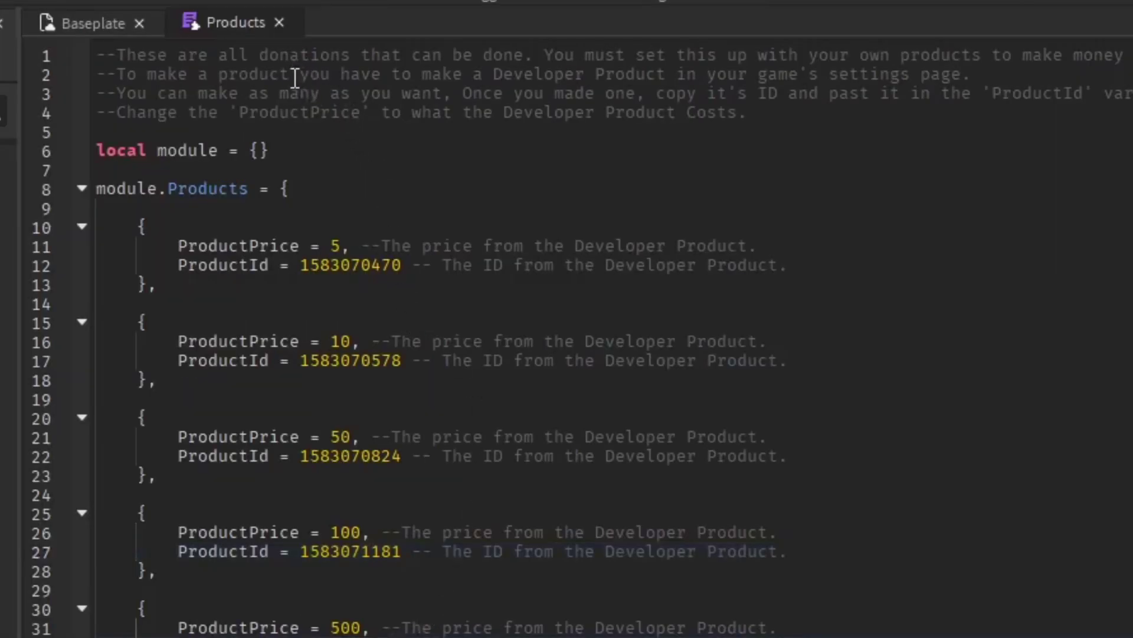
- Close the Products script and walk the avatar toward the board in the playtest
{"action": "left_click", "coordinate": [280, 21]}
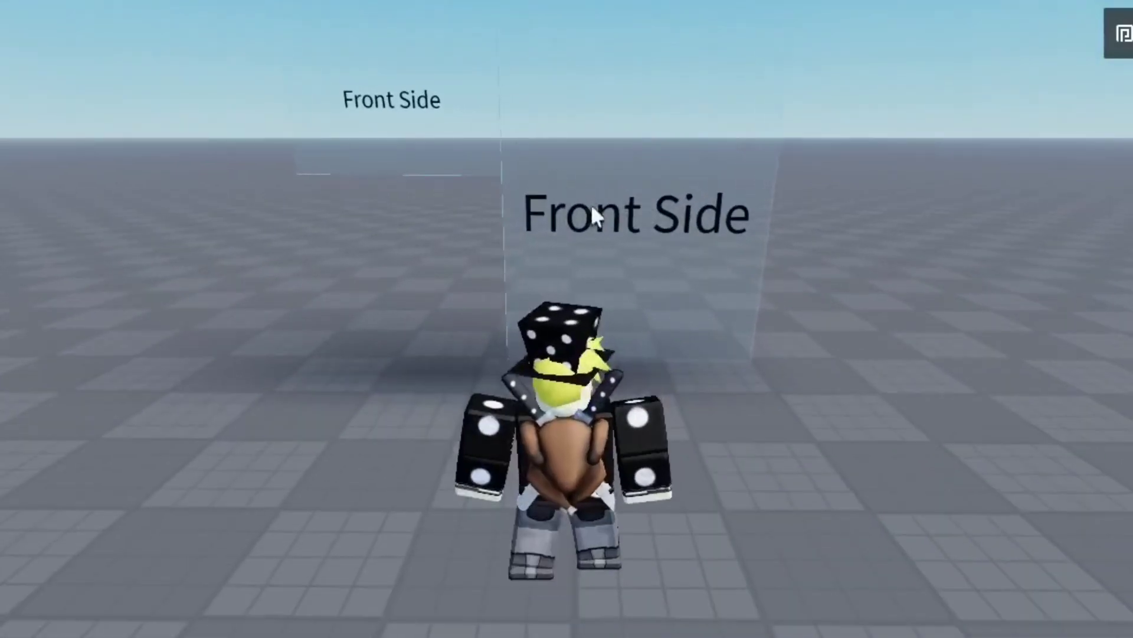
{"action": "key", "text": "s"}
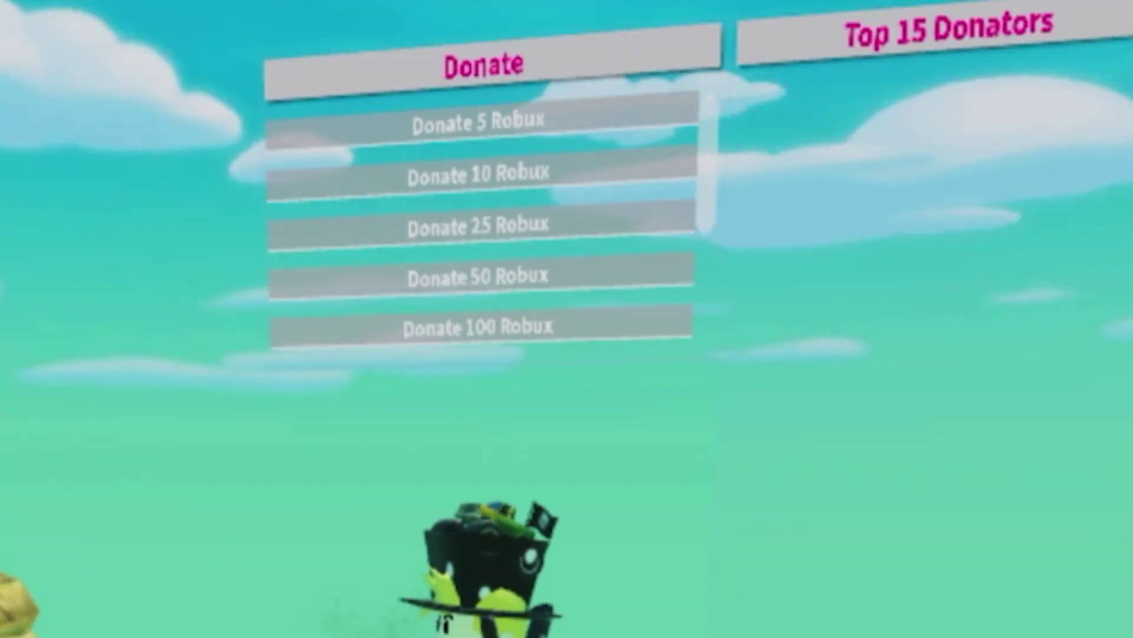
- Scroll the board's Donate list to review the 5 through 500 Robux buttons
{"action": "scroll", "coordinate": [481, 218], "scroll_direction": "down", "scroll_amount": 3}
{"action": "scroll", "coordinate": [481, 218], "scroll_direction": "up", "scroll_amount": 1}
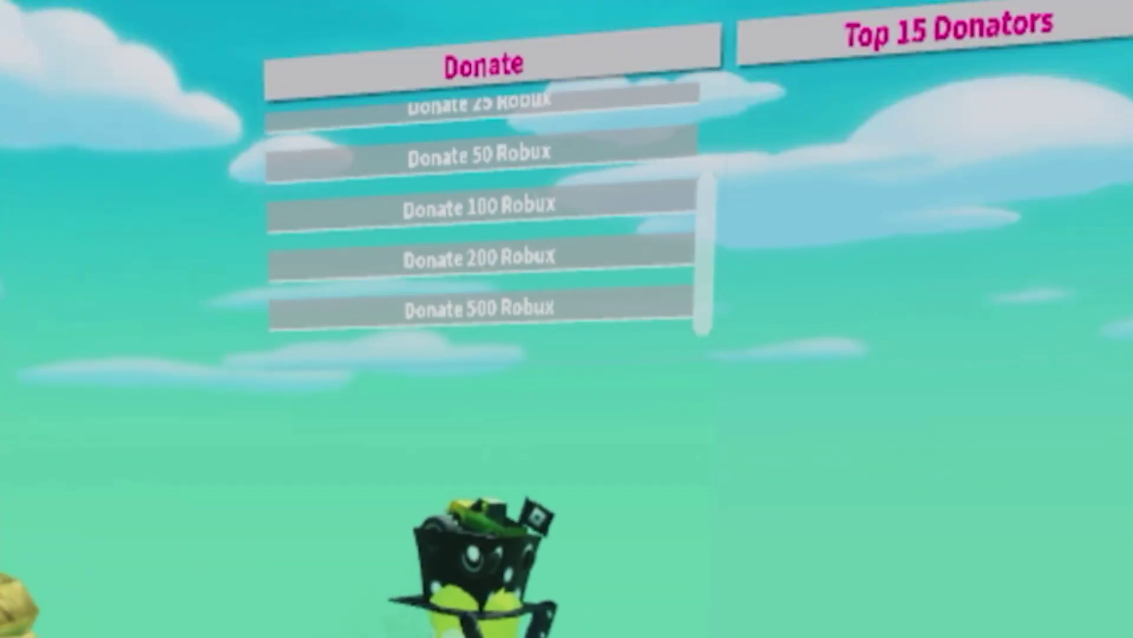
{"action": "scroll", "coordinate": [481, 219], "scroll_direction": "down", "scroll_amount": 1}
{"action": "scroll", "coordinate": [481, 219], "scroll_direction": "up", "scroll_amount": 3}
{"action": "scroll", "coordinate": [481, 218], "scroll_direction": "down", "scroll_amount": 2}
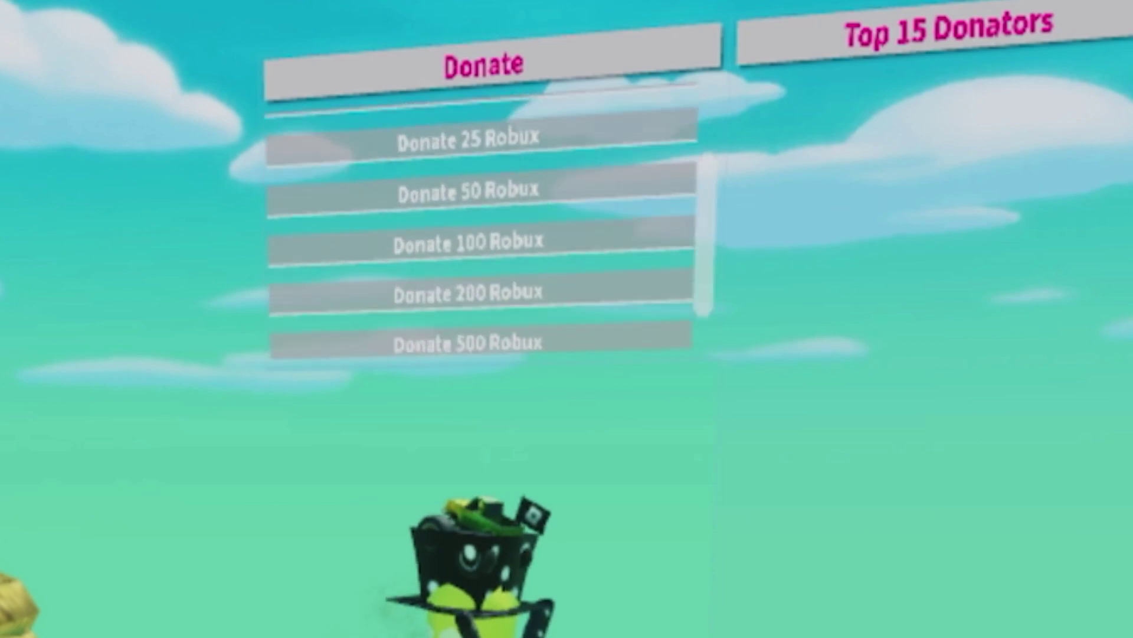
{"action": "scroll", "coordinate": [481, 218], "scroll_direction": "down", "scroll_amount": 2}
{"action": "scroll", "coordinate": [481, 218], "scroll_direction": "up", "scroll_amount": 1}
{"action": "scroll", "coordinate": [481, 219], "scroll_direction": "up", "scroll_amount": 1}
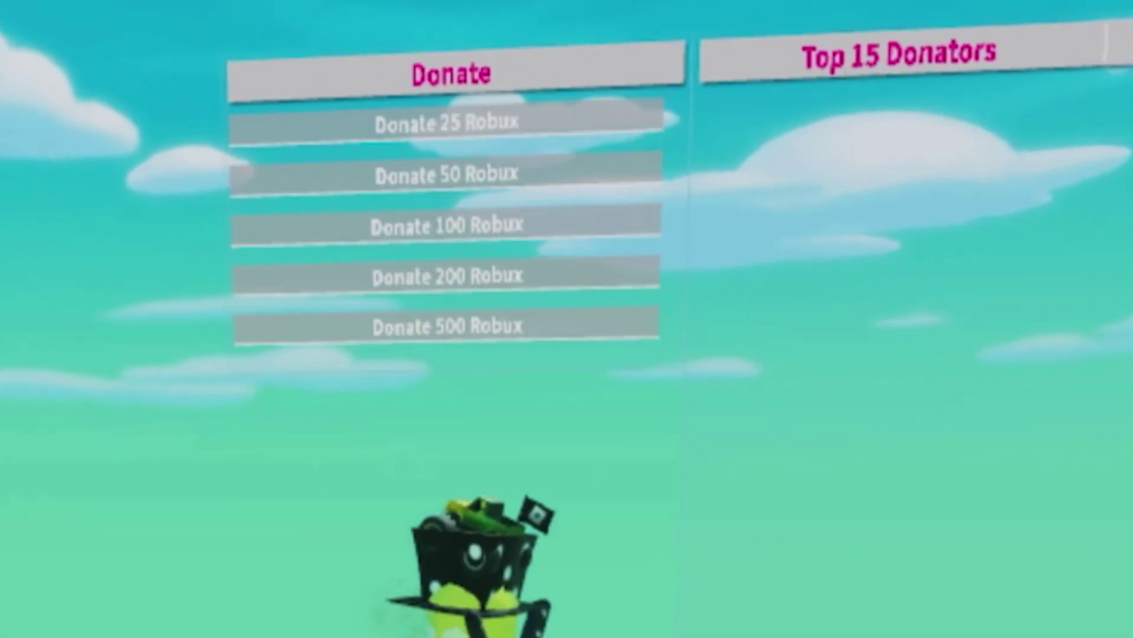
{"action": "scroll", "coordinate": [481, 218], "scroll_direction": "down", "scroll_amount": 1}
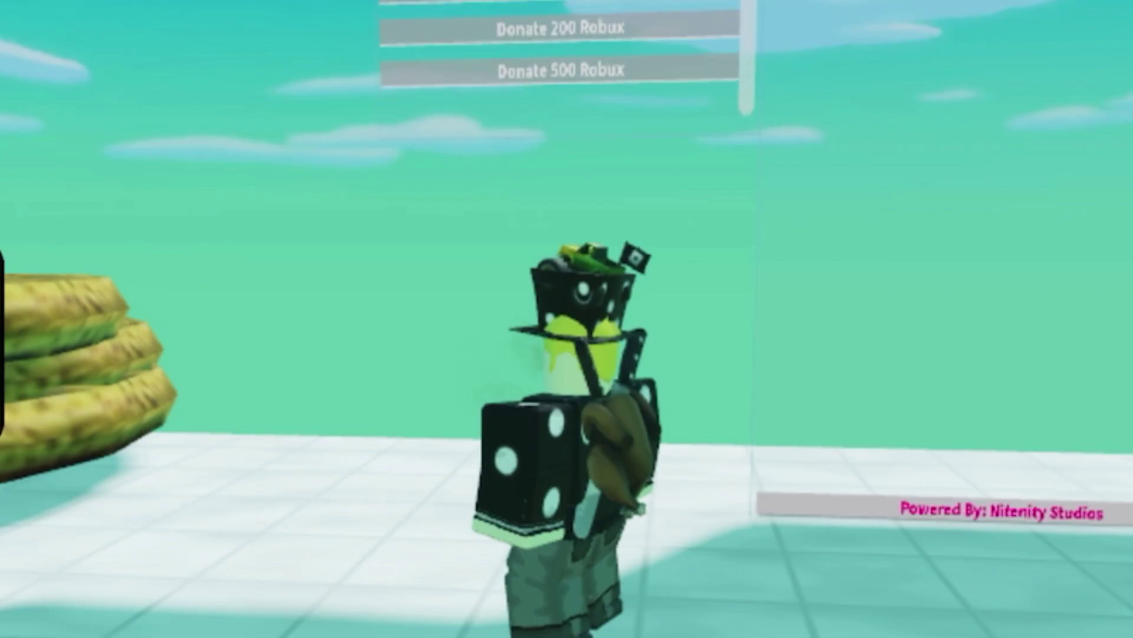